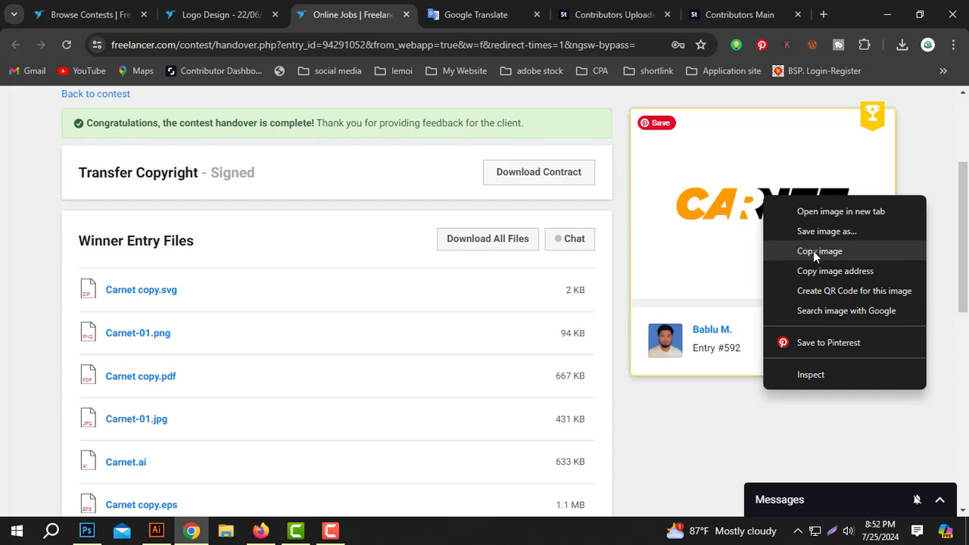
Step: Copy the winning CARNET logo image from the contest page and paste it into the blank Untitled-3 document in Illustrator
{"action": "left_click", "coordinate": [813, 250]}
{"action": "left_click", "coordinate": [156, 531]}
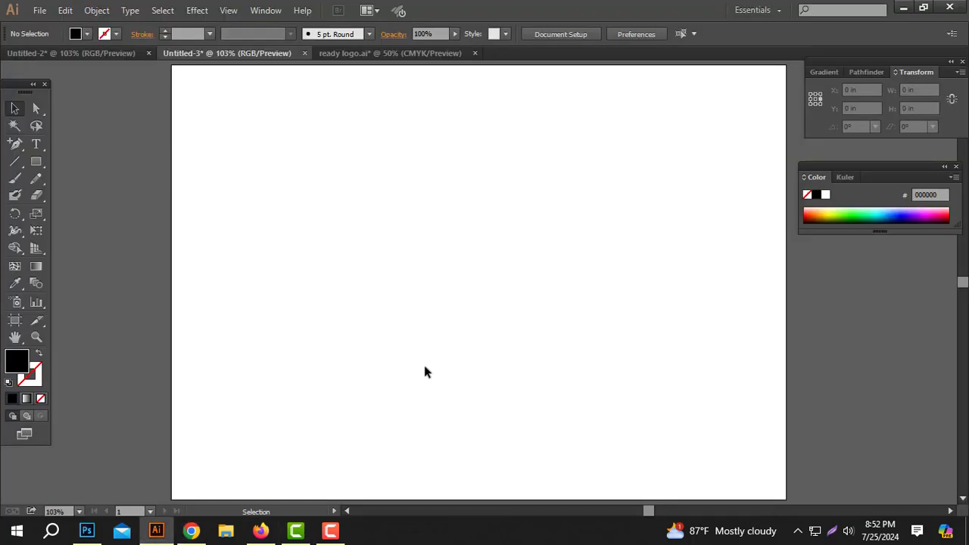
{"action": "key", "text": "ctrl+v"}
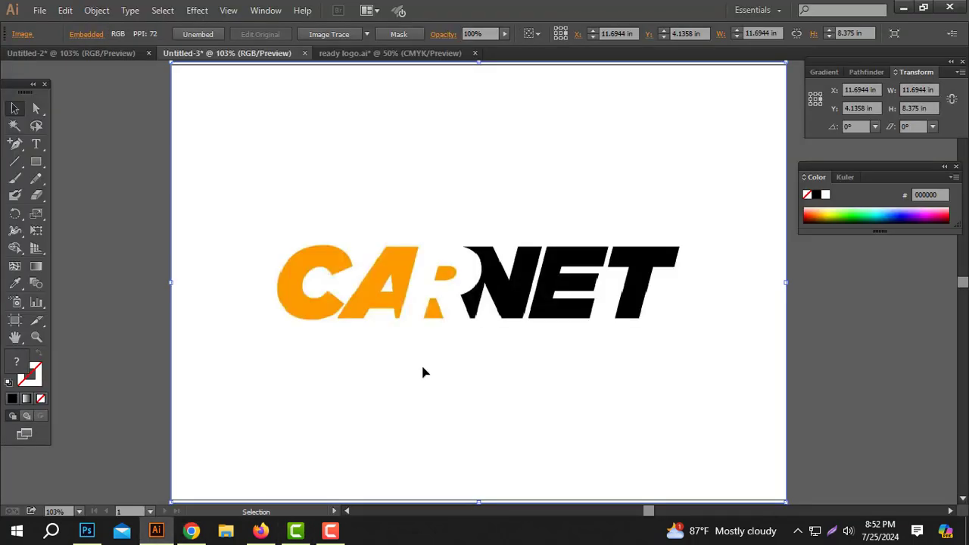
{"action": "key", "text": "ctrl"}
{"action": "left_click", "coordinate": [448, 364]}
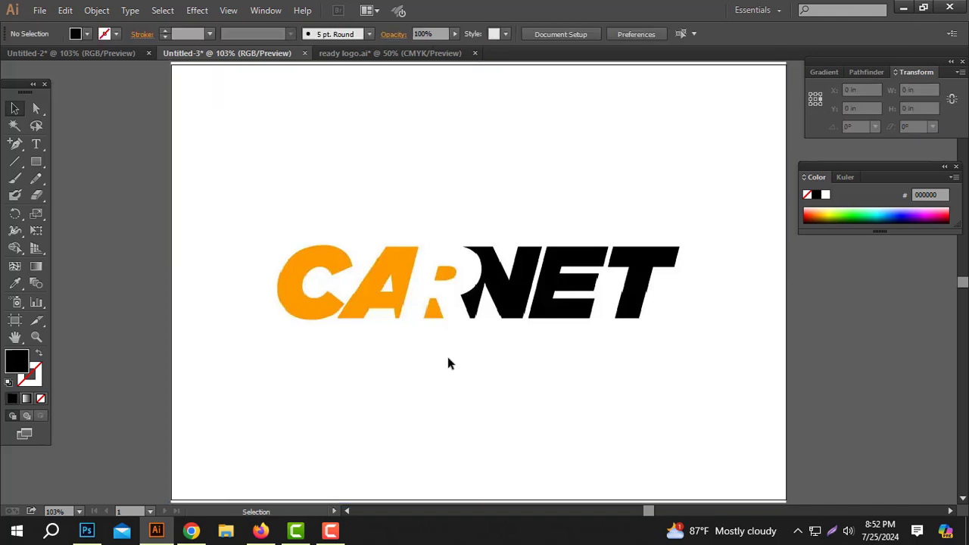
{"action": "left_click_drag", "start_coordinate": [295, 224], "coordinate": [684, 345]}
Step: Copy the company name "Carnet" from the contest description in the browser and paste it as text into the Illustrator document
{"action": "left_click", "coordinate": [191, 533]}
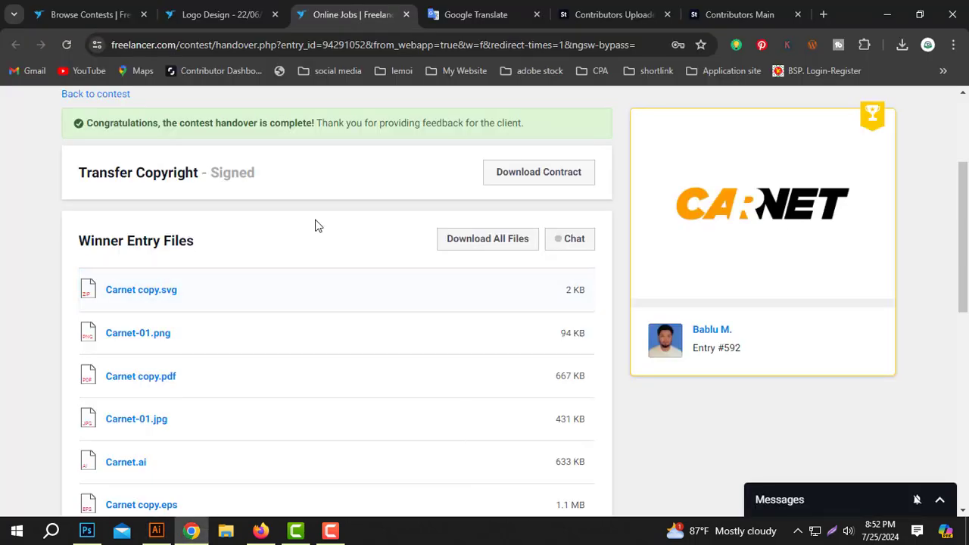
{"action": "left_click", "coordinate": [219, 15]}
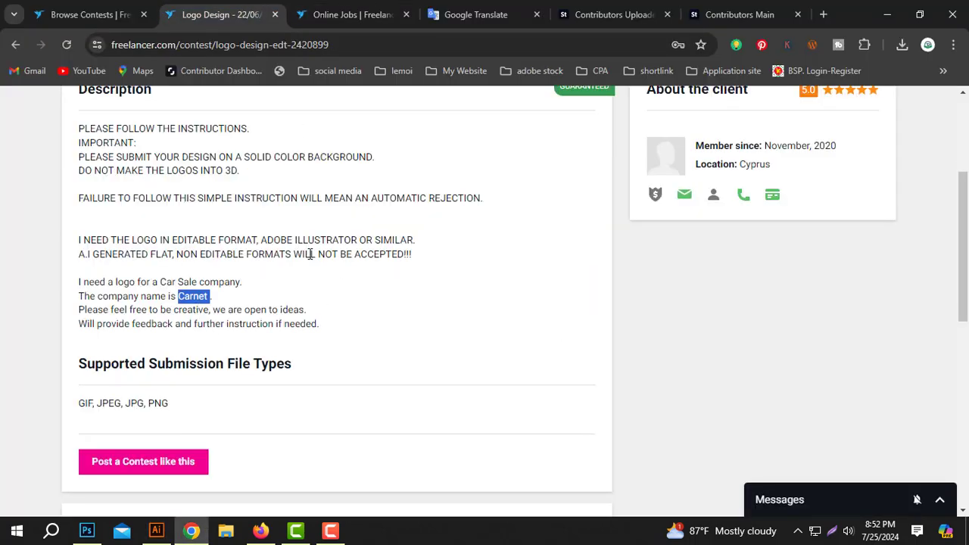
{"action": "scroll", "coordinate": [214, 237], "scroll_direction": "up", "scroll_amount": 1}
{"action": "right_click", "coordinate": [192, 367]}
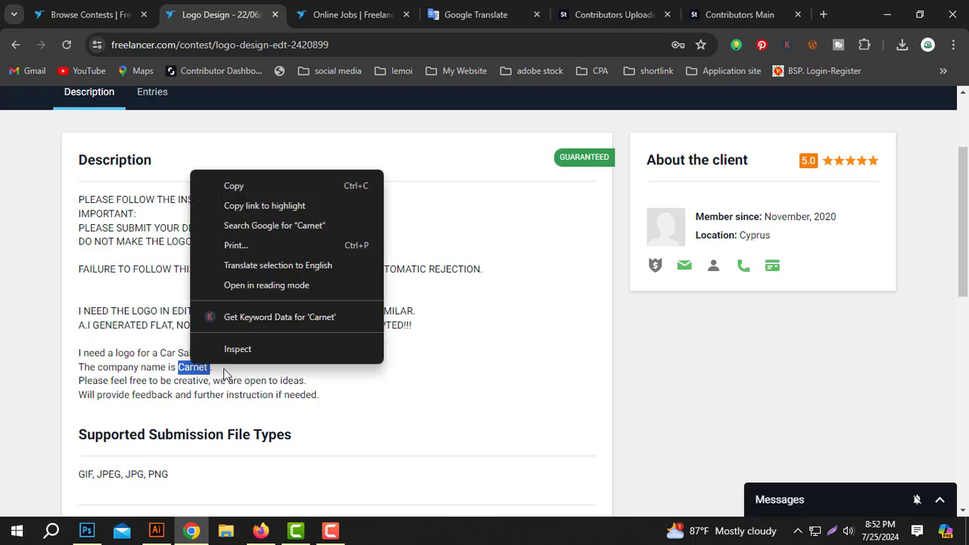
{"action": "left_click", "coordinate": [237, 186]}
{"action": "left_click", "coordinate": [157, 531]}
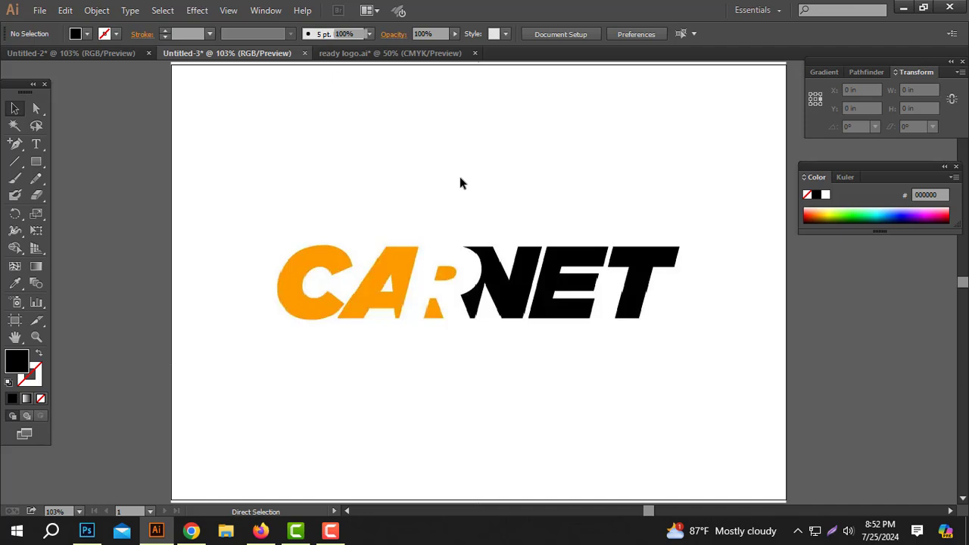
{"action": "key", "text": "ctrl+v"}
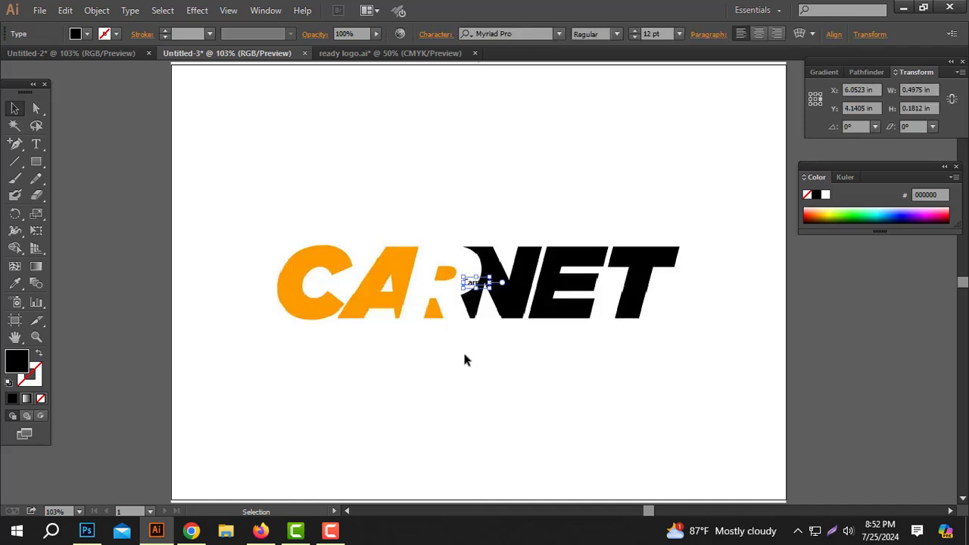
Step: Enlarge the pasted text to about 206 pt above the reference logo and change its case to uppercase
{"action": "left_click_drag", "start_coordinate": [478, 276], "coordinate": [489, 99]}
{"action": "left_click_drag", "start_coordinate": [501, 190], "coordinate": [489, 160]}
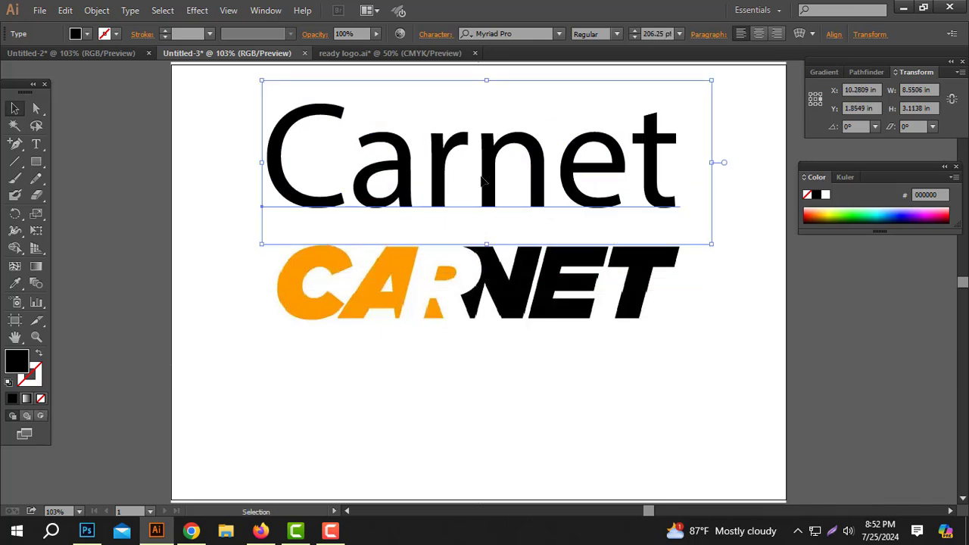
{"action": "left_click", "coordinate": [130, 11]}
{"action": "mouse_move", "coordinate": [255, 216]}
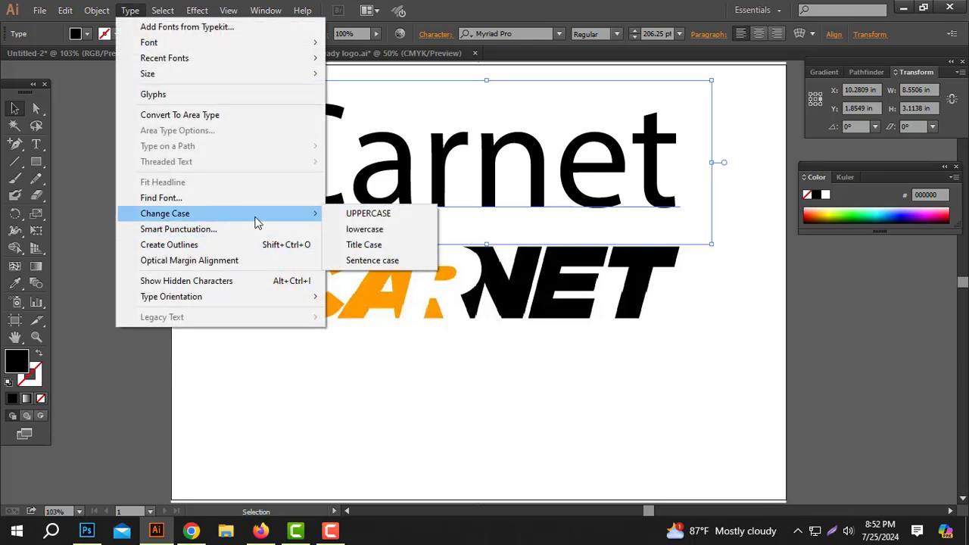
{"action": "left_click", "coordinate": [385, 211]}
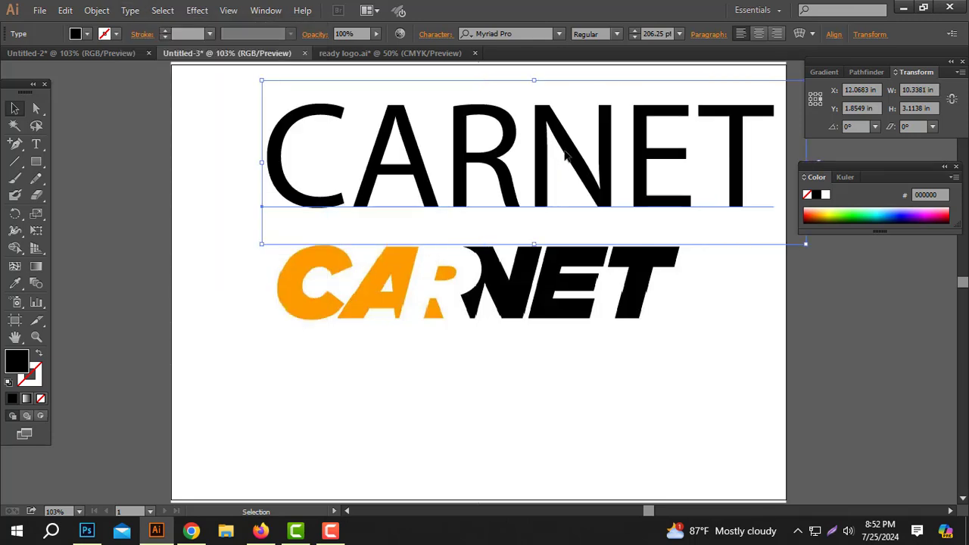
{"action": "left_click_drag", "start_coordinate": [564, 155], "coordinate": [504, 155]}
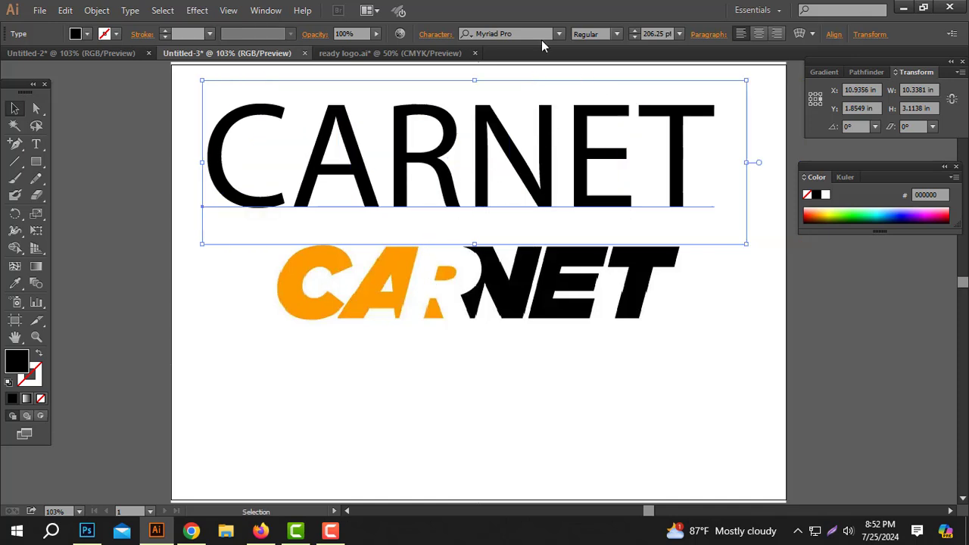
Step: Set the CARNET text to Montserrat Black Italic and scale it down to about 176 pt above the reference logo
{"action": "left_click", "coordinate": [561, 34]}
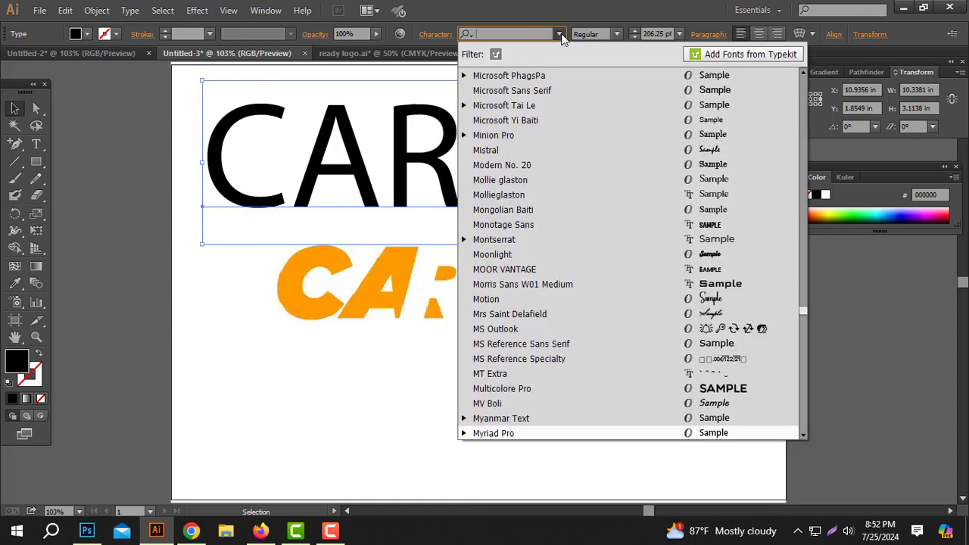
{"action": "left_click", "coordinate": [494, 239]}
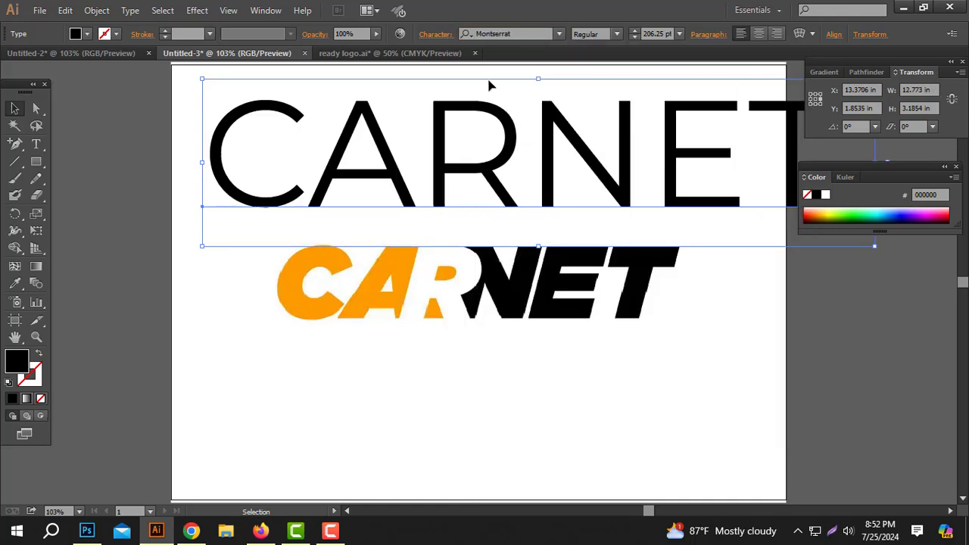
{"action": "left_click_drag", "start_coordinate": [537, 78], "coordinate": [537, 103]}
{"action": "left_click_drag", "start_coordinate": [554, 162], "coordinate": [528, 166]}
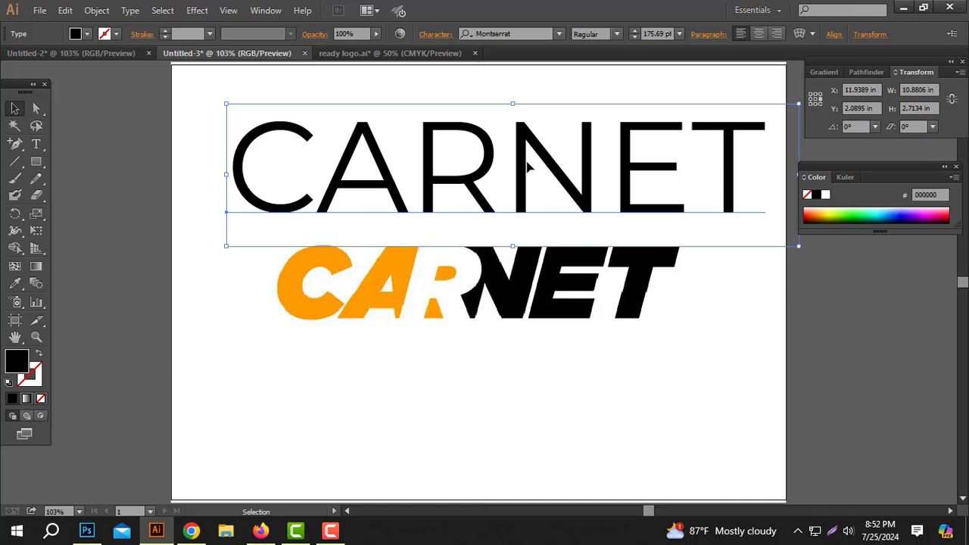
{"action": "left_click", "coordinate": [617, 34]}
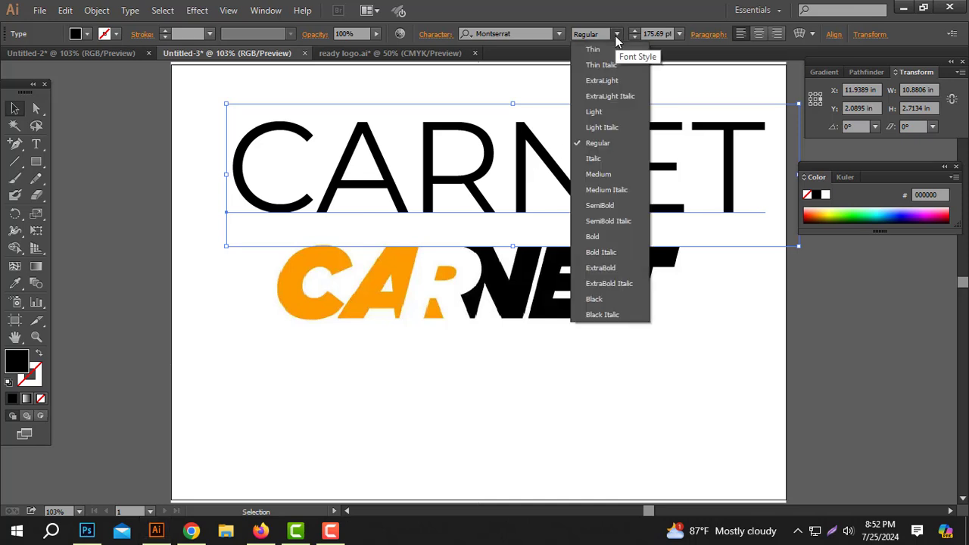
{"action": "left_click", "coordinate": [603, 314]}
{"action": "left_click_drag", "start_coordinate": [600, 175], "coordinate": [575, 174]}
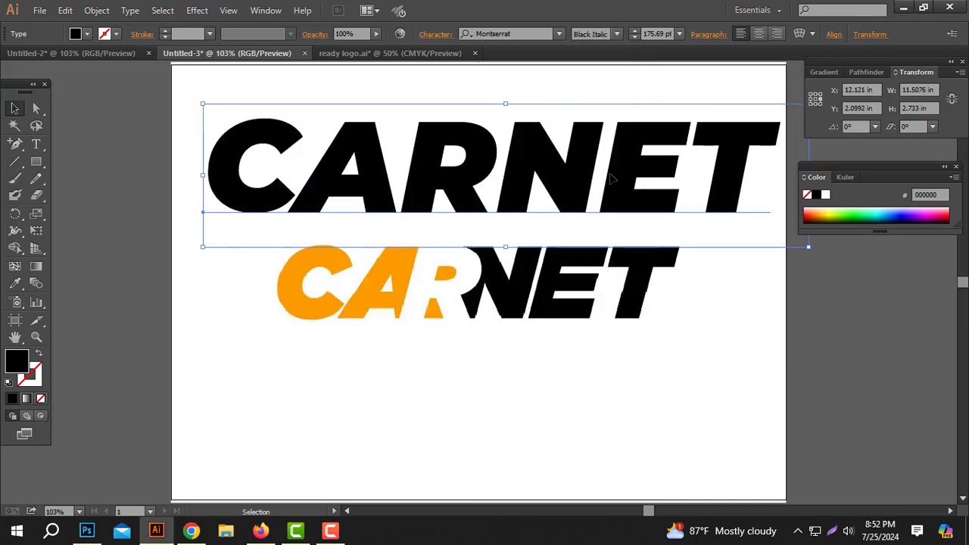
Step: Convert the CARNET text to outlines and ungroup it into separate letters
{"action": "right_click", "coordinate": [542, 161]}
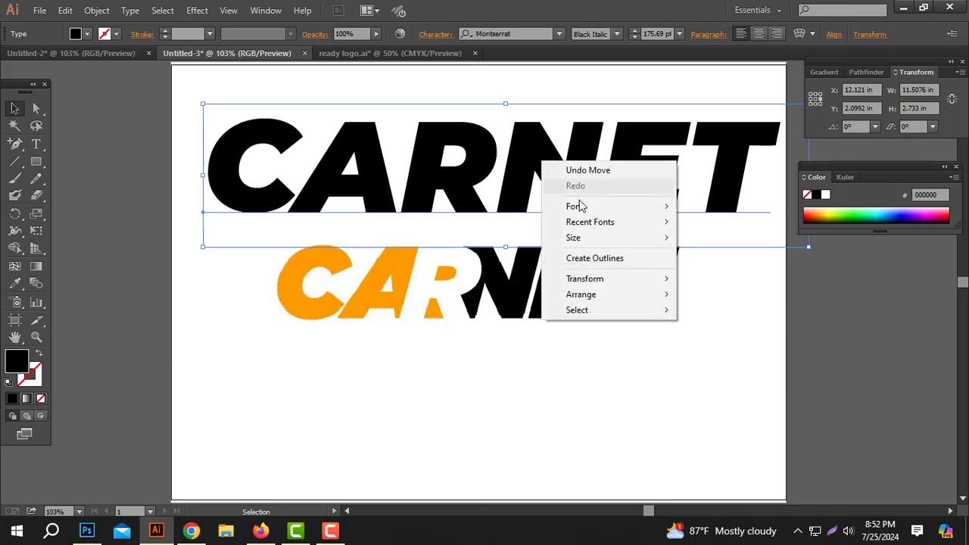
{"action": "left_click", "coordinate": [594, 259]}
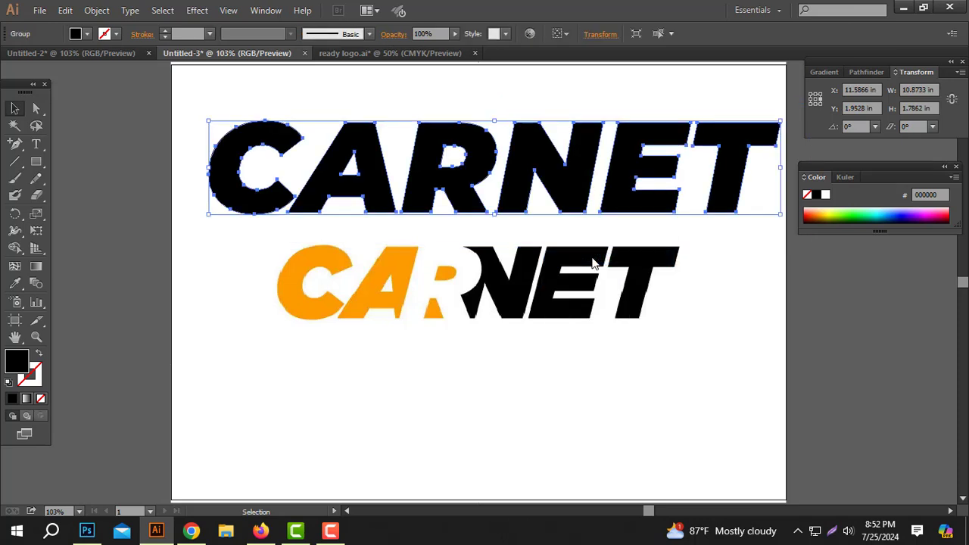
{"action": "right_click", "coordinate": [536, 142]}
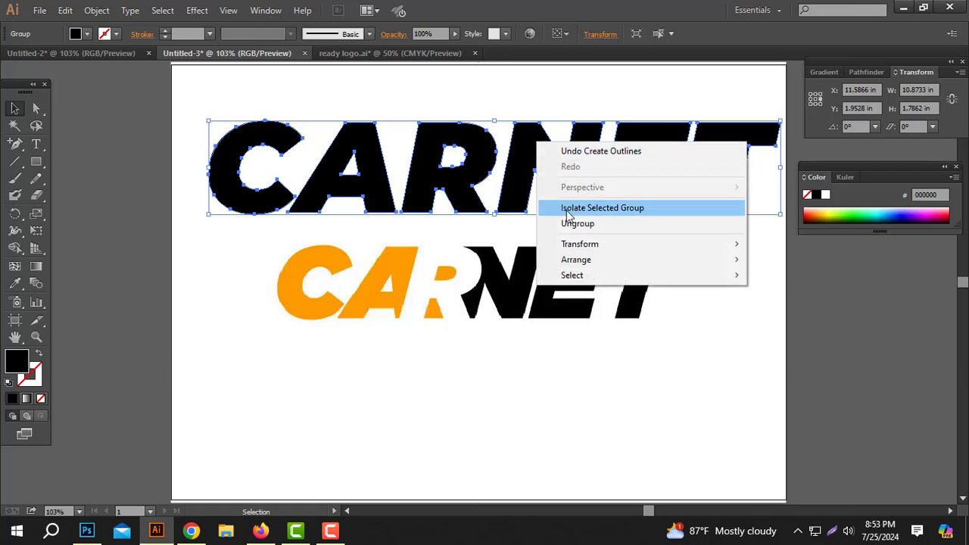
{"action": "left_click", "coordinate": [580, 226]}
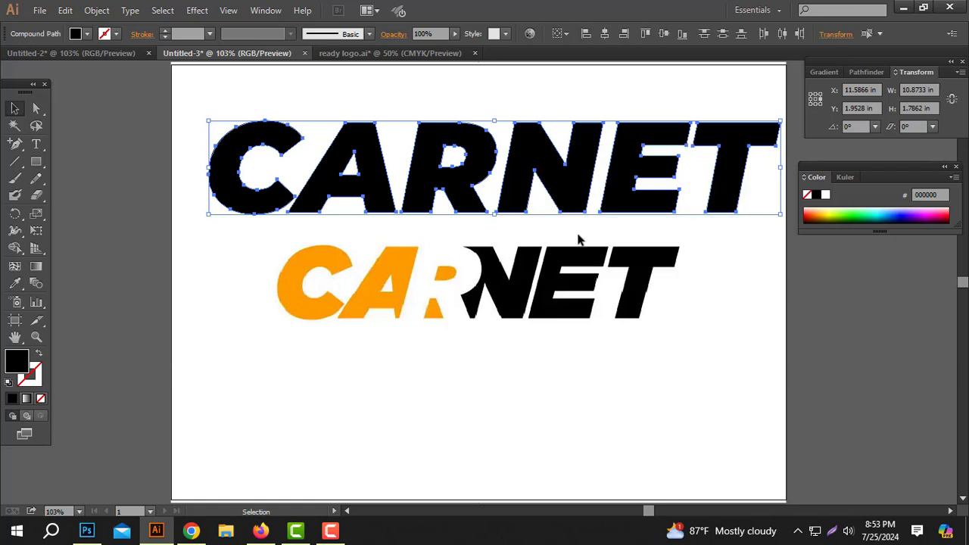
{"action": "left_click", "coordinate": [577, 240]}
Step: Move the R down out of the large word and shift the C and A slightly right
{"action": "left_click", "coordinate": [470, 162]}
{"action": "left_click_drag", "start_coordinate": [470, 162], "coordinate": [480, 331]}
{"action": "left_click_drag", "start_coordinate": [454, 98], "coordinate": [290, 166]}
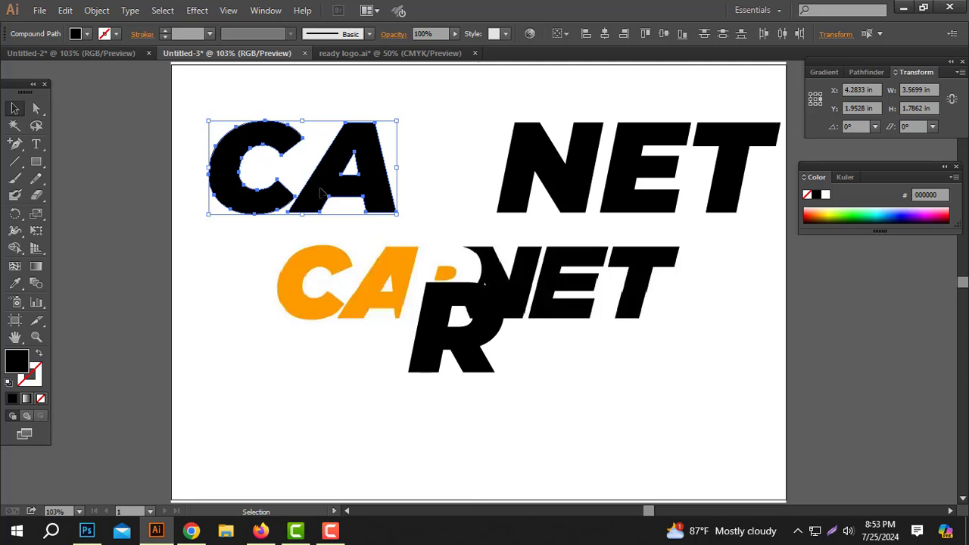
{"action": "left_click_drag", "start_coordinate": [322, 193], "coordinate": [334, 193]}
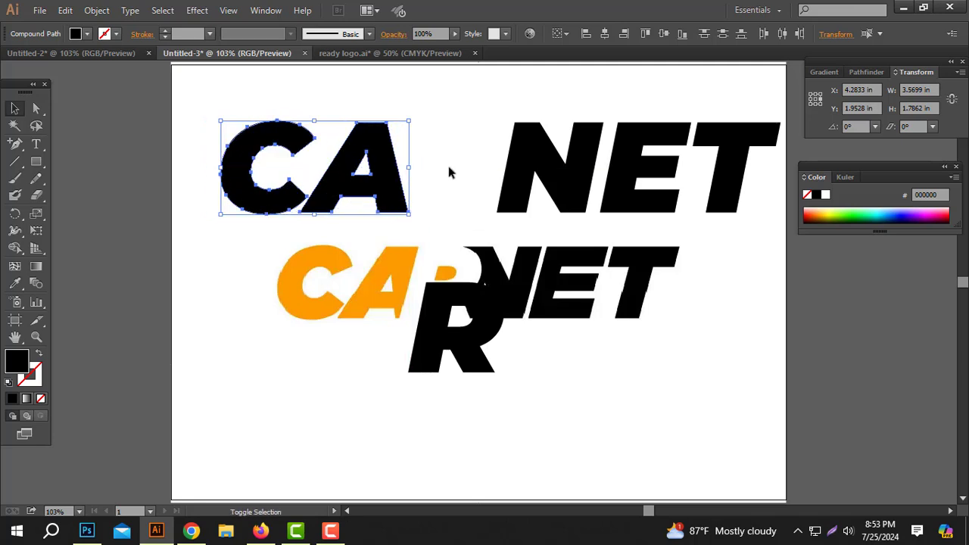
{"action": "left_click", "coordinate": [204, 106]}
Step: Stretch the N's two left anchor points leftward to the A so its shape fills the gap left by the R
{"action": "left_click", "coordinate": [37, 109]}
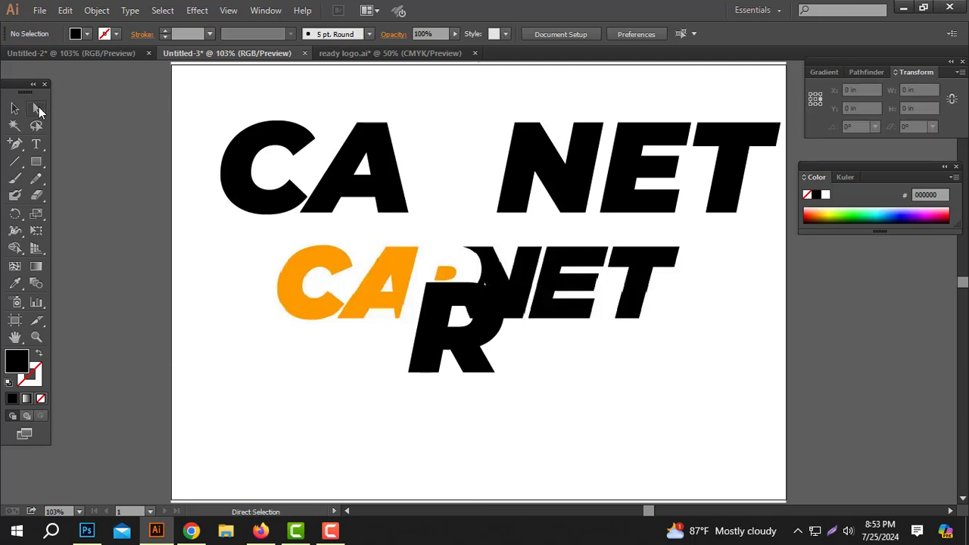
{"action": "left_click", "coordinate": [512, 121]}
{"action": "left_click_drag", "start_coordinate": [480, 195], "coordinate": [501, 216]}
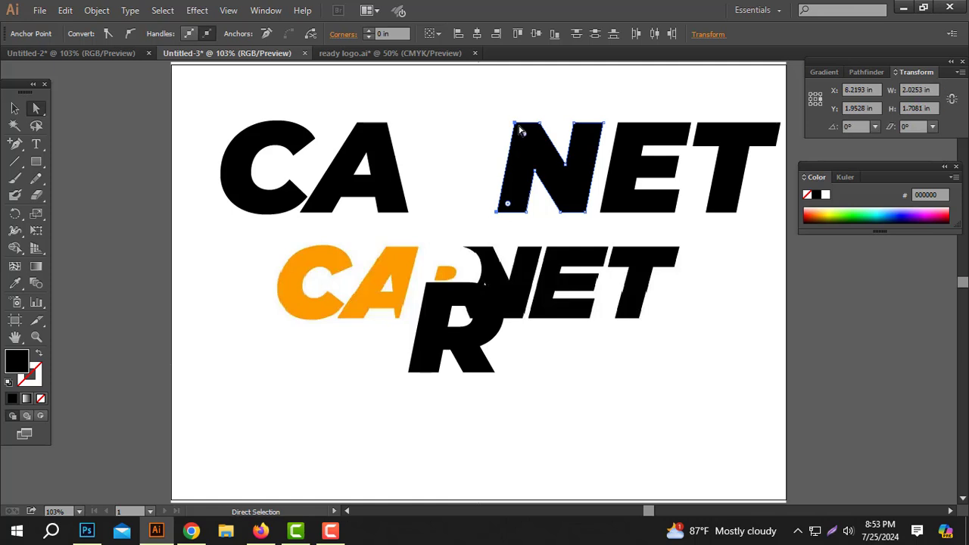
{"action": "left_click_drag", "start_coordinate": [521, 131], "coordinate": [373, 123]}
{"action": "left_click", "coordinate": [472, 93]}
{"action": "left_click", "coordinate": [454, 98]}
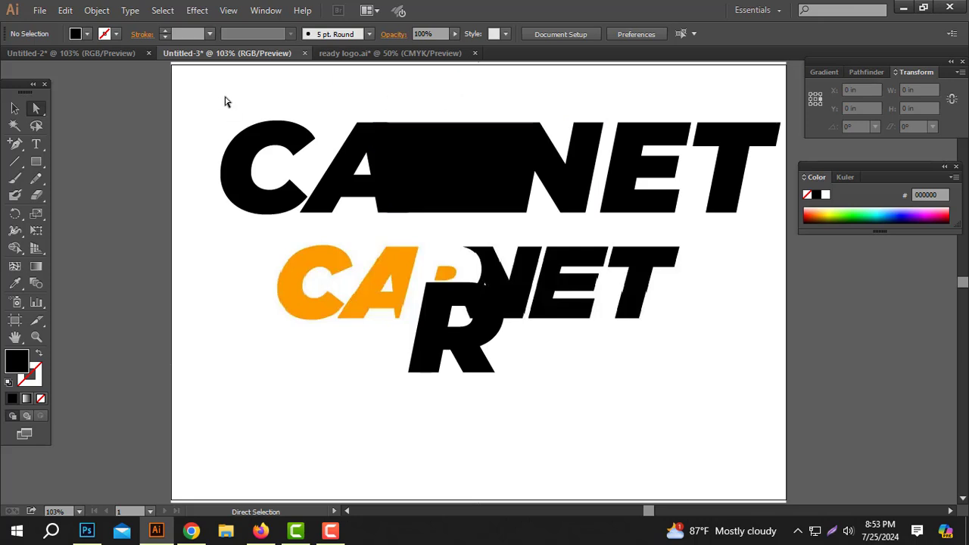
Step: Move the R back between the A and N and give it the artwork's white background color with the Eyedropper
{"action": "left_click", "coordinate": [14, 109]}
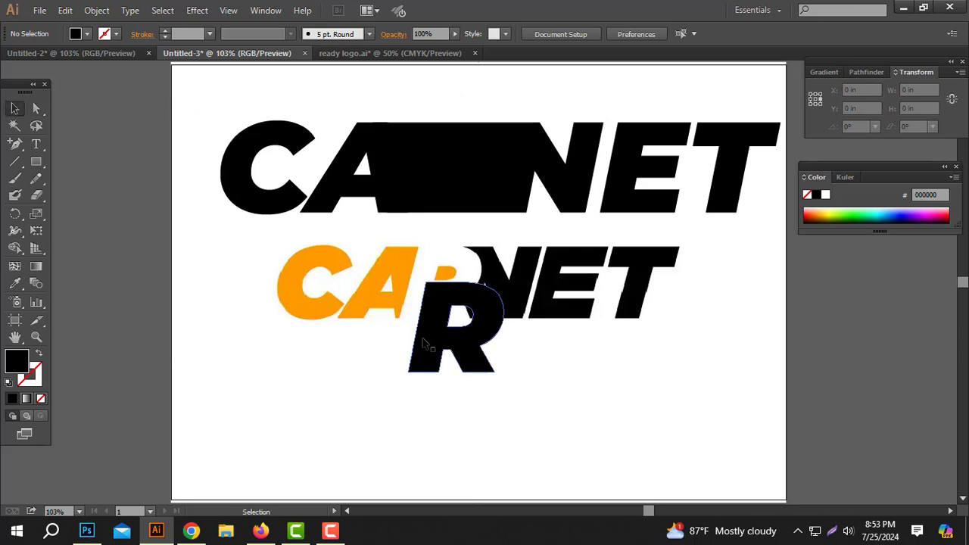
{"action": "left_click_drag", "start_coordinate": [436, 327], "coordinate": [439, 180]}
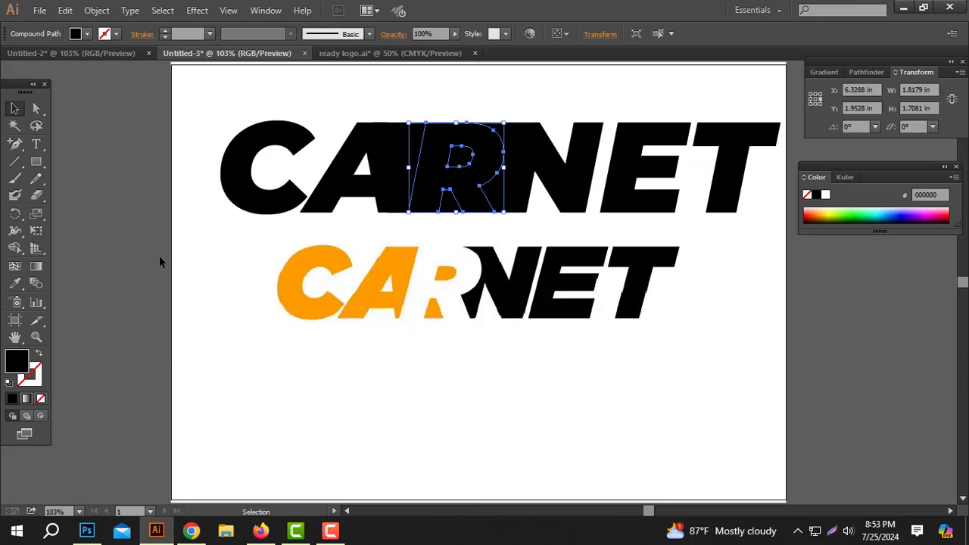
{"action": "left_click", "coordinate": [15, 282]}
{"action": "left_click", "coordinate": [480, 376]}
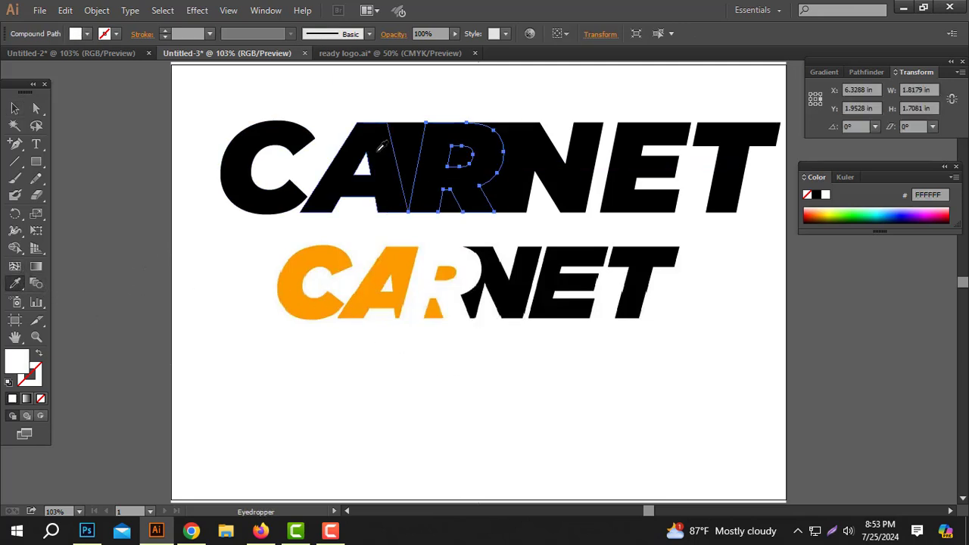
Step: Bring the white R to the front of the stretched N shape
{"action": "right_click", "coordinate": [404, 143]}
{"action": "mouse_move", "coordinate": [500, 265]}
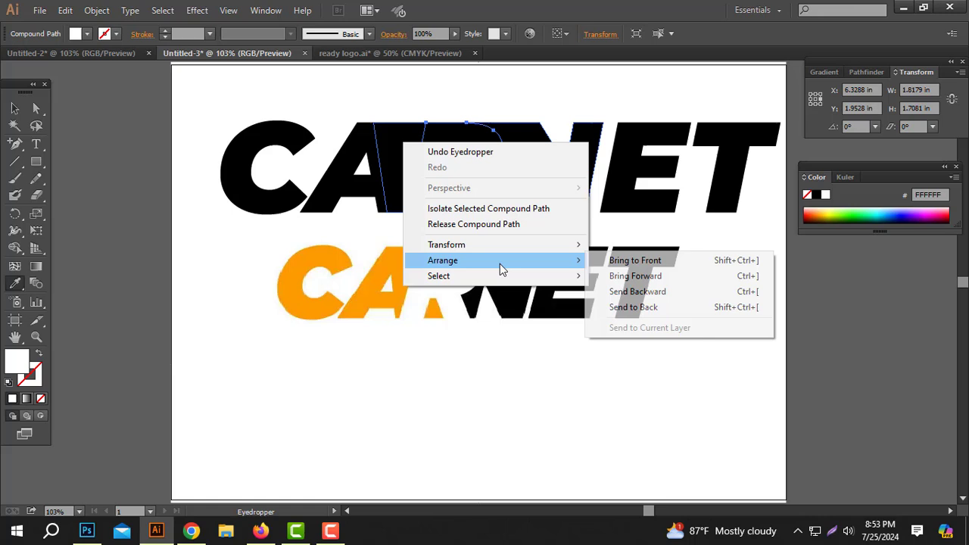
{"action": "left_click", "coordinate": [670, 262]}
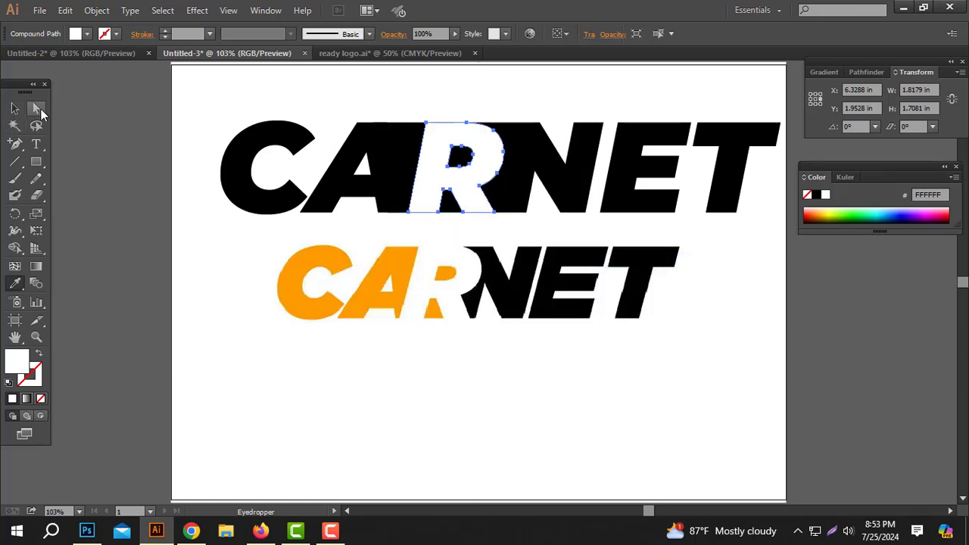
Step: Move the stretched N shape's two left anchor points right, leaving a gap beside the A
{"action": "left_click", "coordinate": [36, 109]}
{"action": "left_click", "coordinate": [460, 102]}
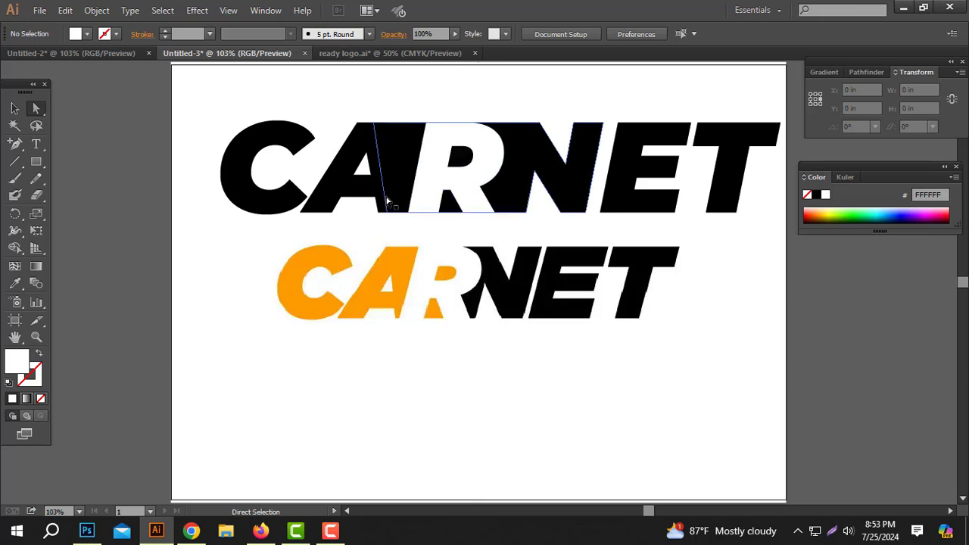
{"action": "left_click", "coordinate": [384, 159]}
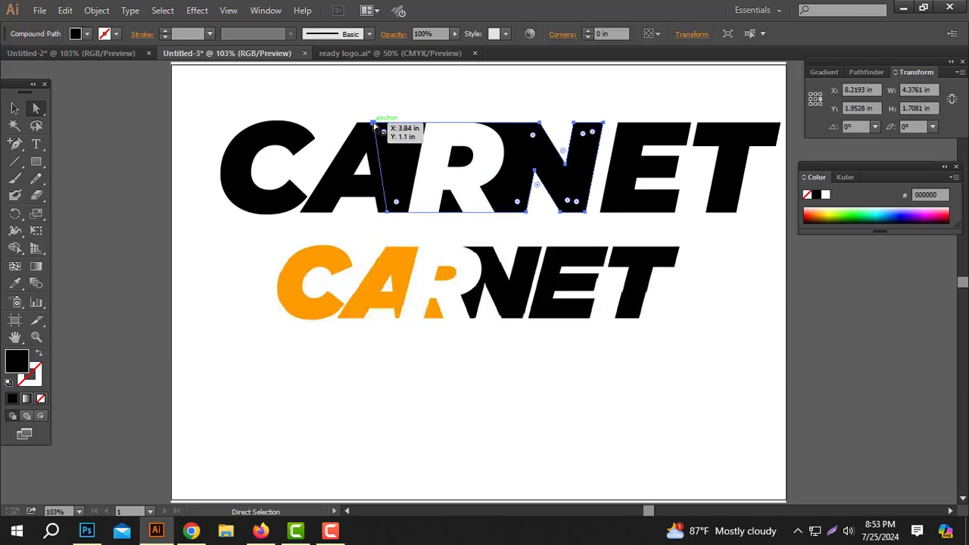
{"action": "left_click", "coordinate": [374, 124]}
{"action": "left_click", "coordinate": [387, 211], "text": "shift"}
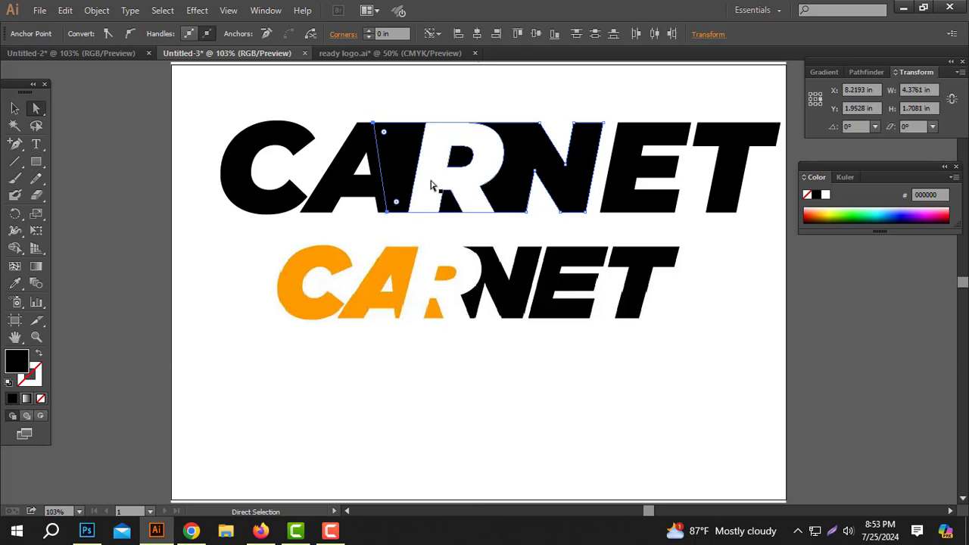
{"action": "left_click_drag", "start_coordinate": [389, 212], "coordinate": [452, 212]}
{"action": "left_click", "coordinate": [84, 106]}
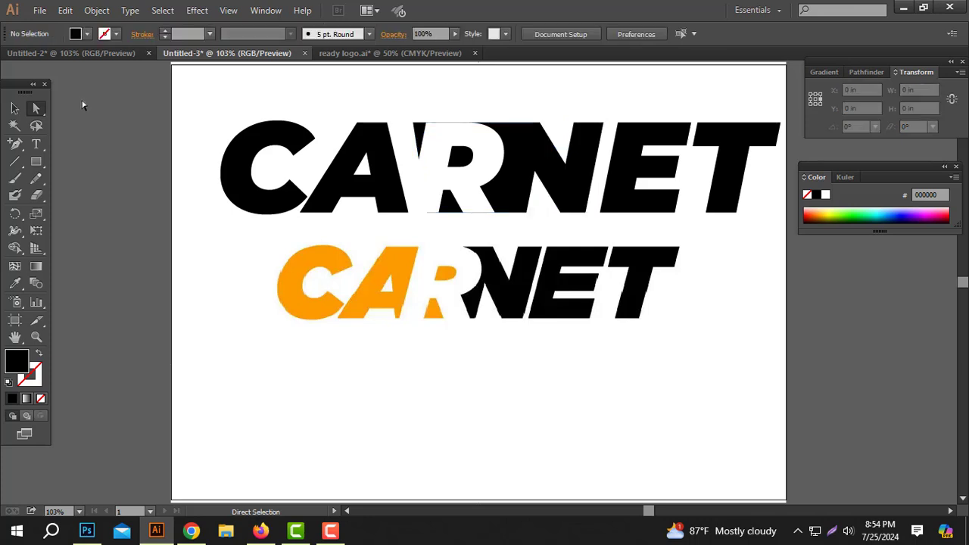
Step: Move the C and A together to the right until the A's slanted side tucks against the white R
{"action": "left_click", "coordinate": [14, 109]}
{"action": "left_click", "coordinate": [376, 161]}
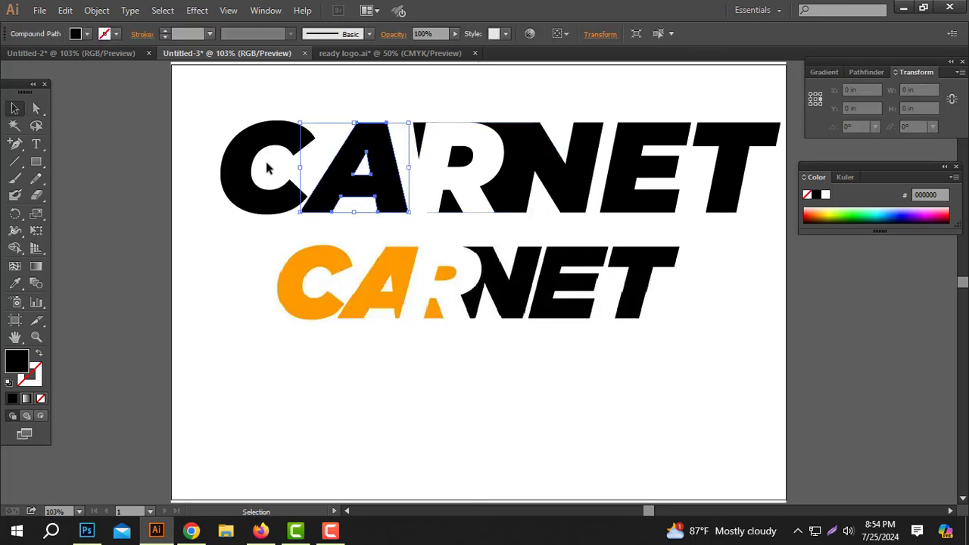
{"action": "left_click", "coordinate": [269, 182], "text": "shift"}
{"action": "left_click_drag", "start_coordinate": [375, 185], "coordinate": [406, 186]}
{"action": "left_click", "coordinate": [522, 97]}
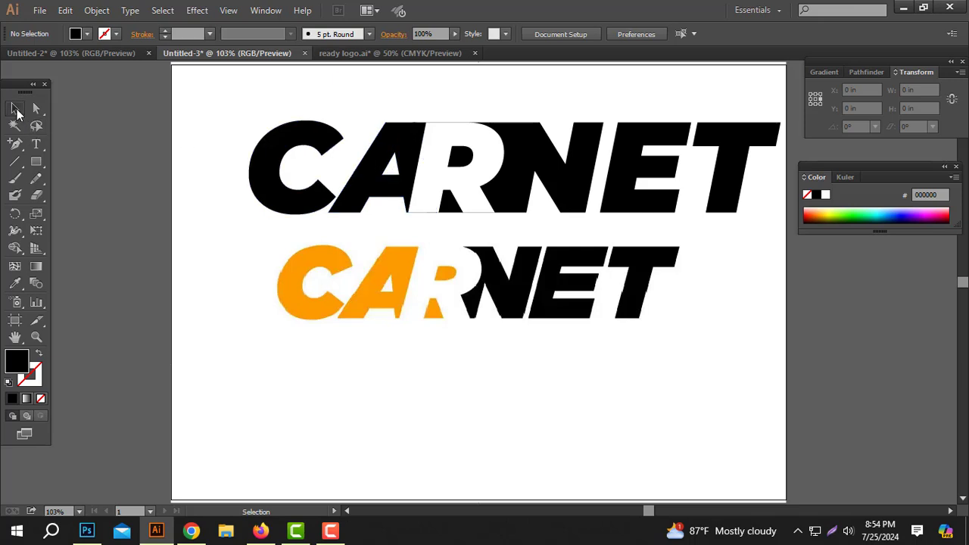
{"action": "left_click", "coordinate": [411, 136]}
{"action": "left_click", "coordinate": [279, 148], "text": "shift"}
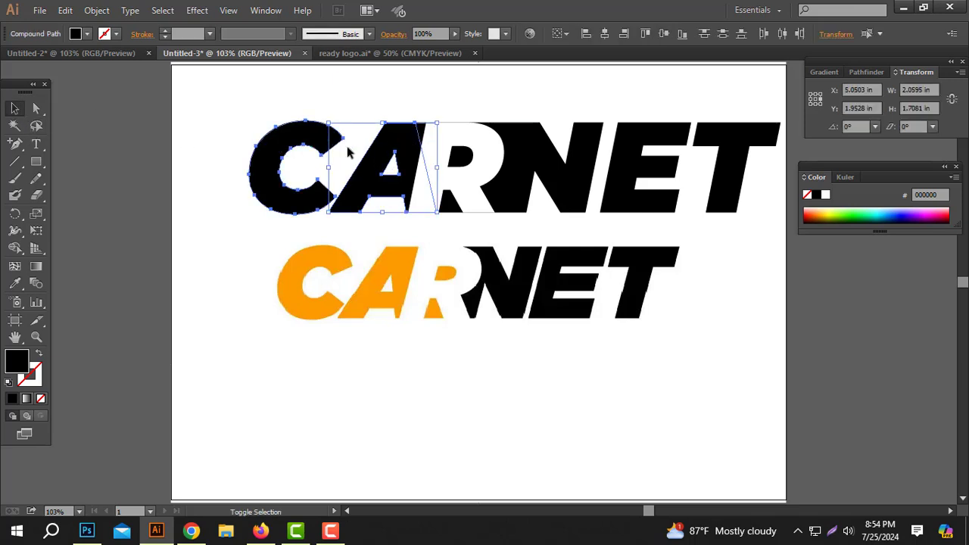
{"action": "left_click_drag", "start_coordinate": [396, 162], "coordinate": [407, 165]}
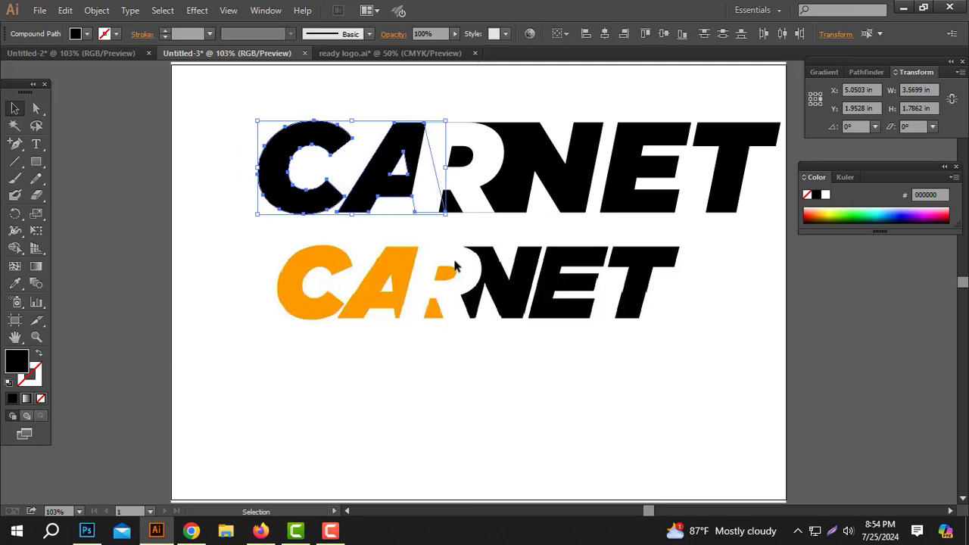
{"action": "left_click", "coordinate": [449, 273]}
Step: Move the white R about 0.34 in right toward the N, and nudge the C and A right to follow it
{"action": "left_click_drag", "start_coordinate": [479, 178], "coordinate": [497, 179]}
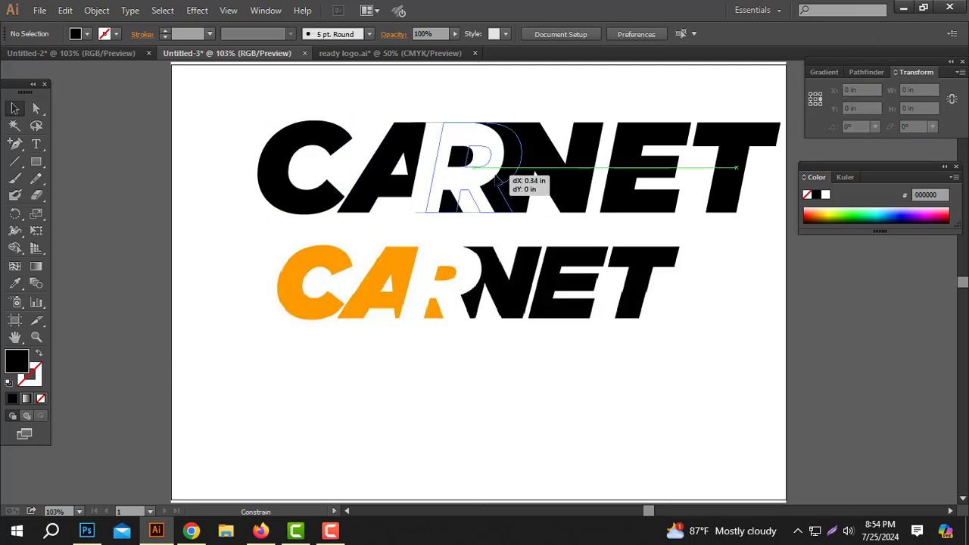
{"action": "left_click", "coordinate": [424, 362]}
{"action": "left_click", "coordinate": [392, 205]}
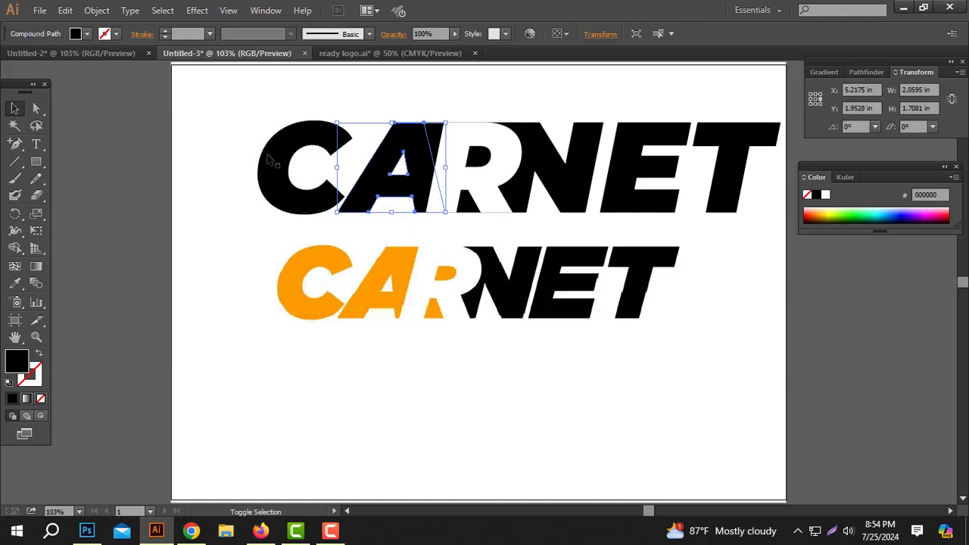
{"action": "left_click", "coordinate": [292, 198], "text": "shift"}
{"action": "key", "text": "Right"}
{"action": "key", "text": "Right"}
{"action": "key", "text": "Right"}
{"action": "key", "text": "Right"}
{"action": "key", "text": "Right"}
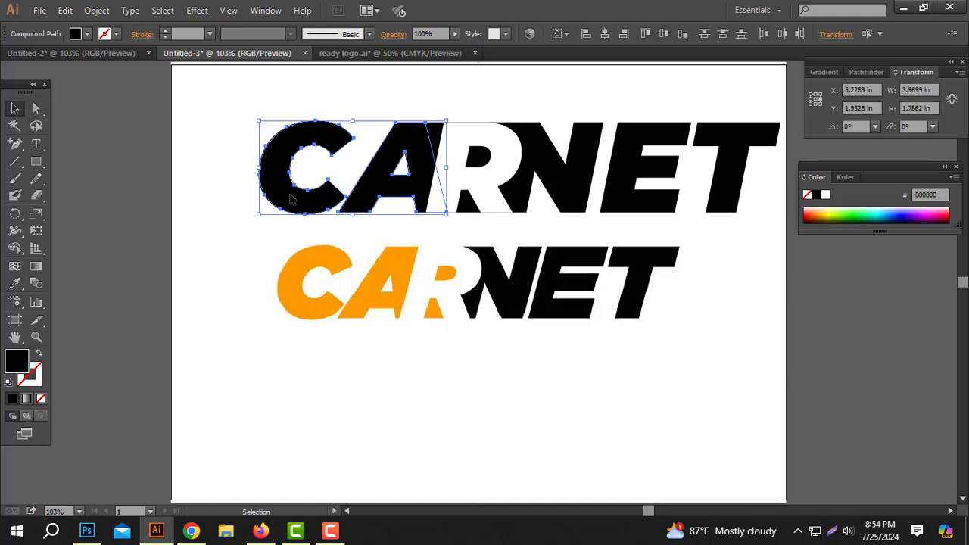
{"action": "key", "text": "Right"}
{"action": "key", "text": "Right"}
{"action": "key", "text": "Right"}
{"action": "key", "text": "Right"}
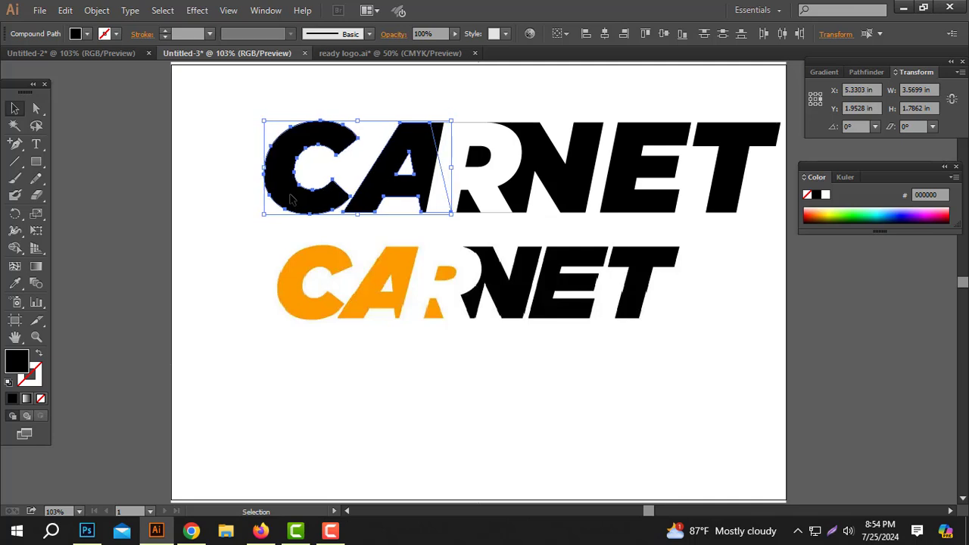
{"action": "left_click", "coordinate": [417, 111]}
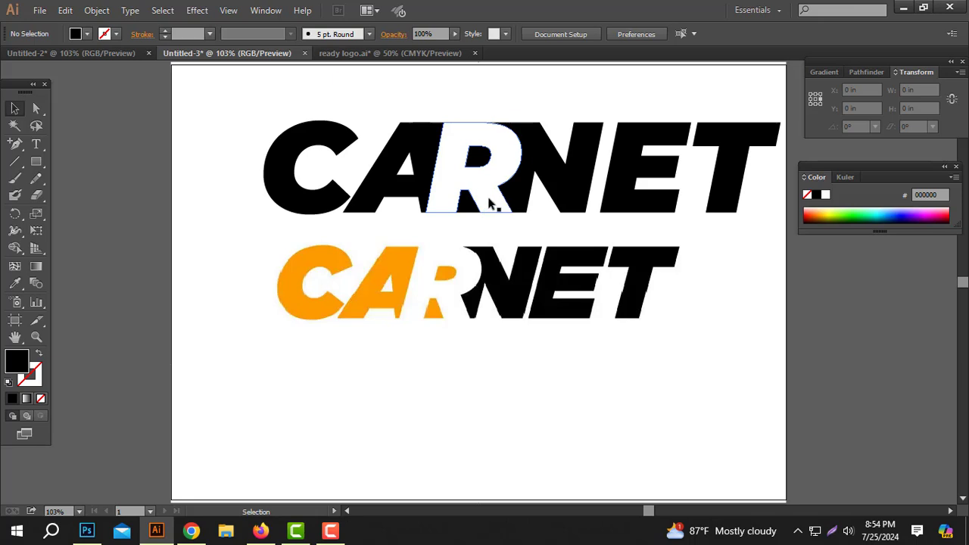
Step: Shift the white R slightly further right over the N, and move the C and A right to close up the spacing
{"action": "left_click_drag", "start_coordinate": [490, 203], "coordinate": [497, 203]}
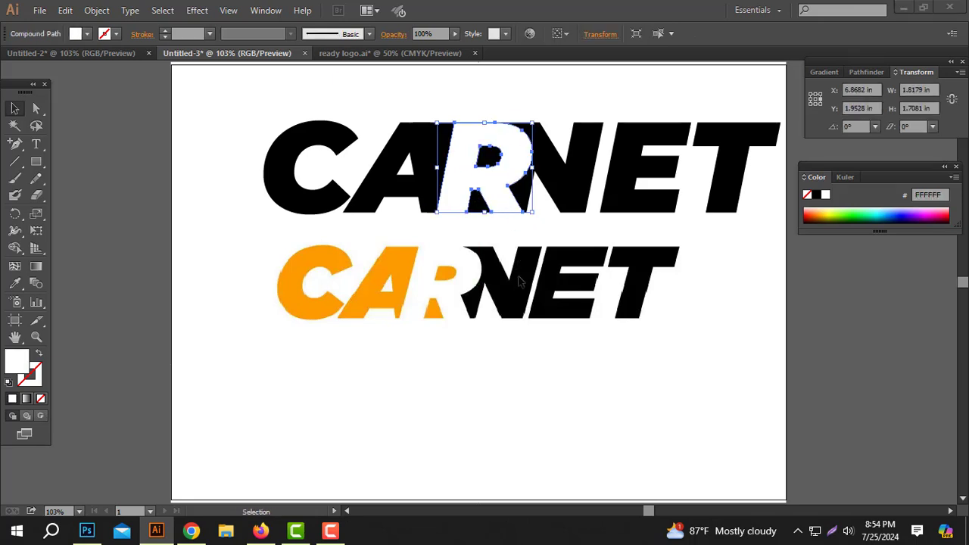
{"action": "left_click", "coordinate": [422, 173]}
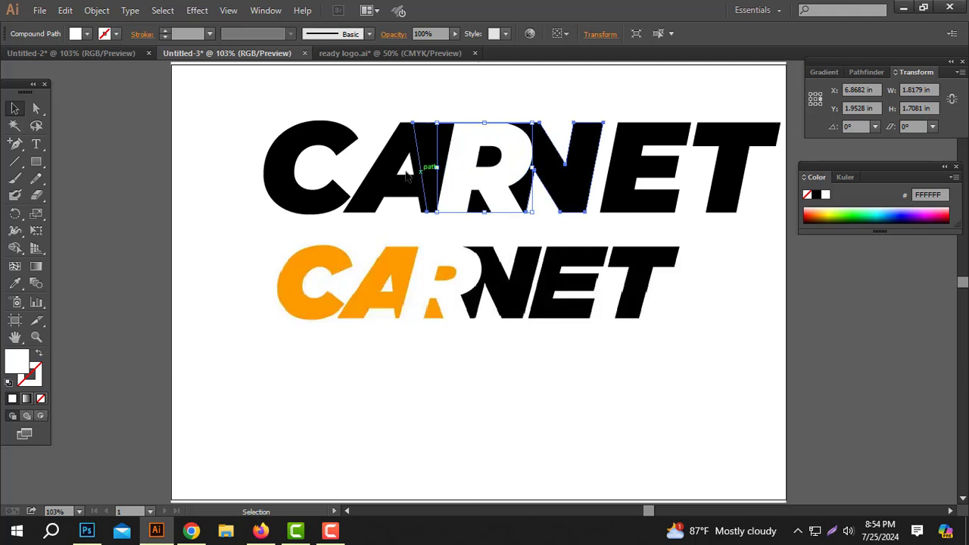
{"action": "left_click_drag", "start_coordinate": [271, 113], "coordinate": [375, 199]}
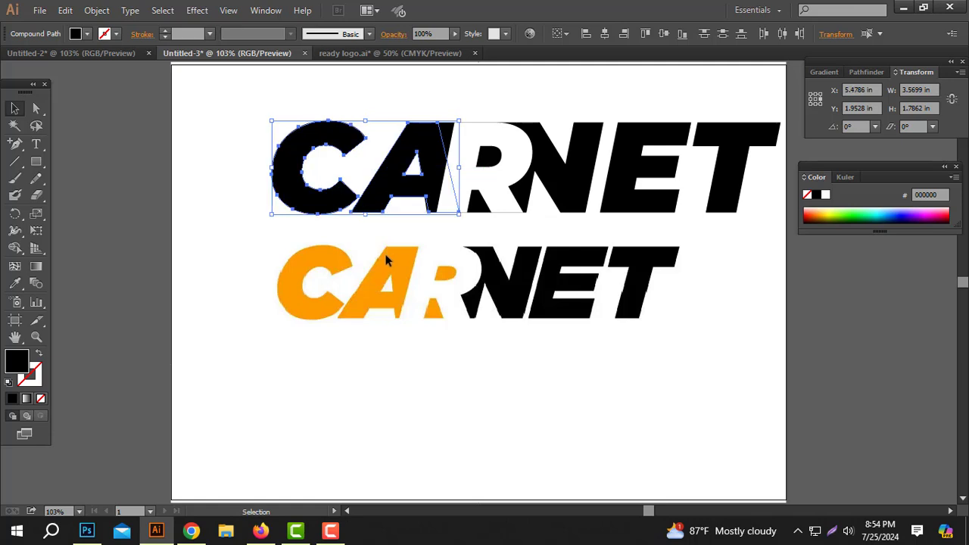
{"action": "key", "text": "Left"}
{"action": "key", "text": "Left"}
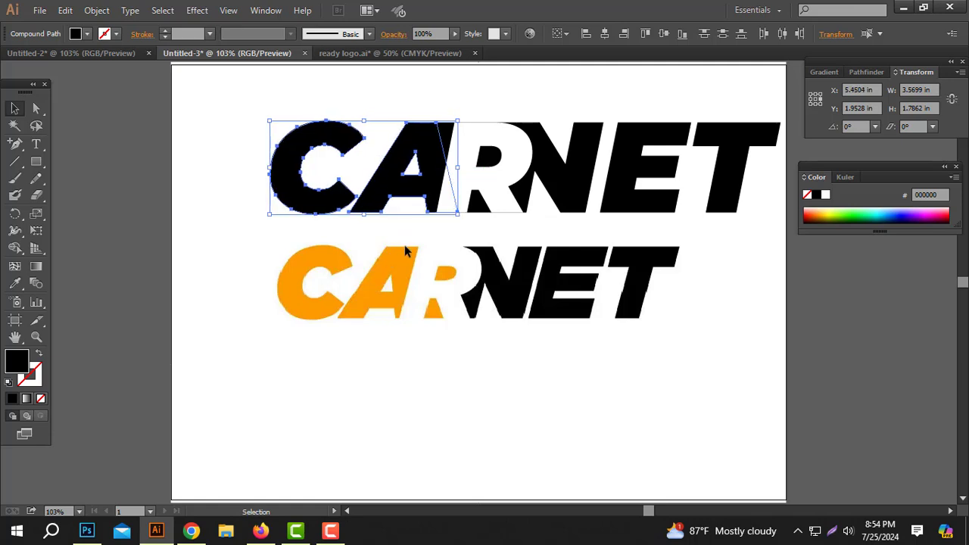
{"action": "left_click", "coordinate": [406, 247]}
Step: Enlarge the white R proportionally to about 1.91 × 1.80 in so it extends past the letters' upper and lower edges
{"action": "left_click", "coordinate": [462, 159]}
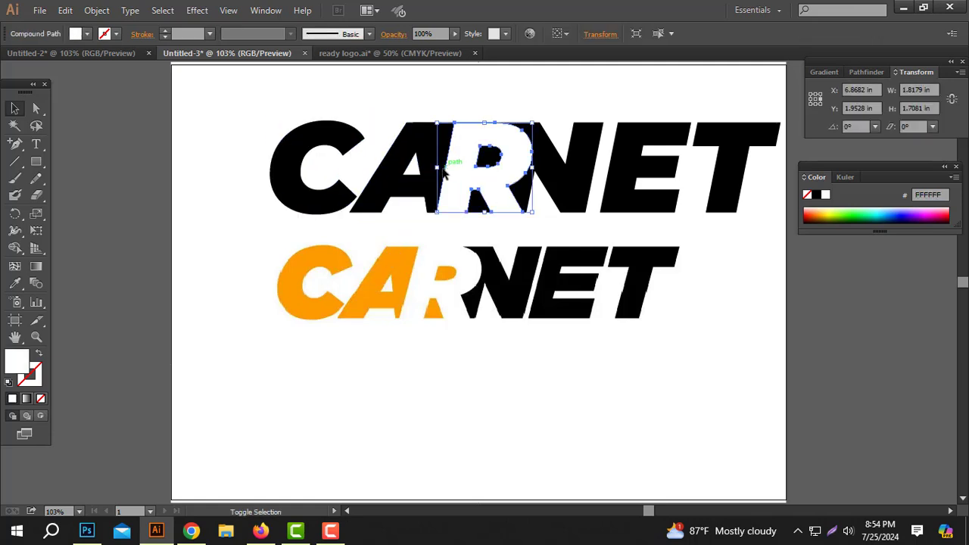
{"action": "mouse_move", "coordinate": [436, 168]}
{"action": "left_mouse_down"}
{"action": "mouse_move", "coordinate": [413, 168]}
{"action": "mouse_move", "coordinate": [436, 166]}
{"action": "left_mouse_up"}
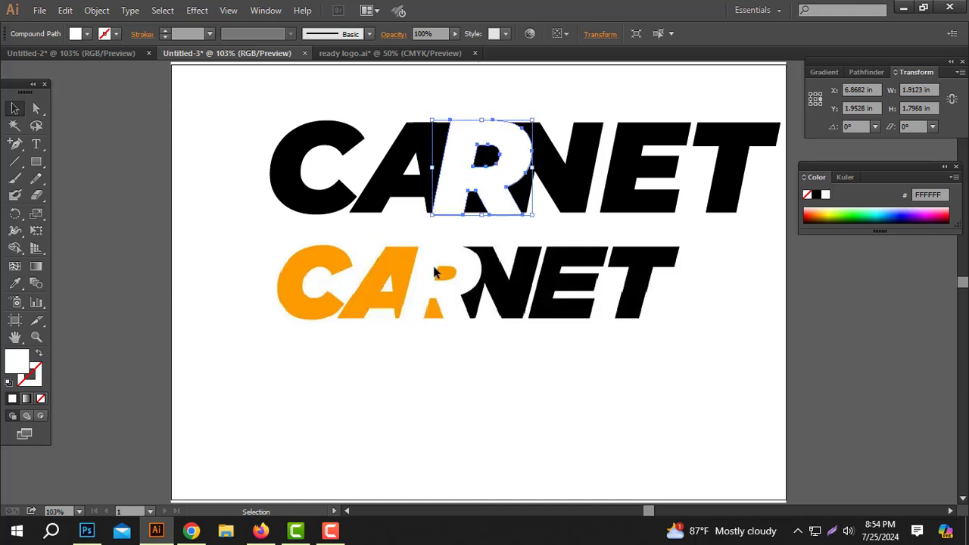
{"action": "left_click", "coordinate": [432, 277]}
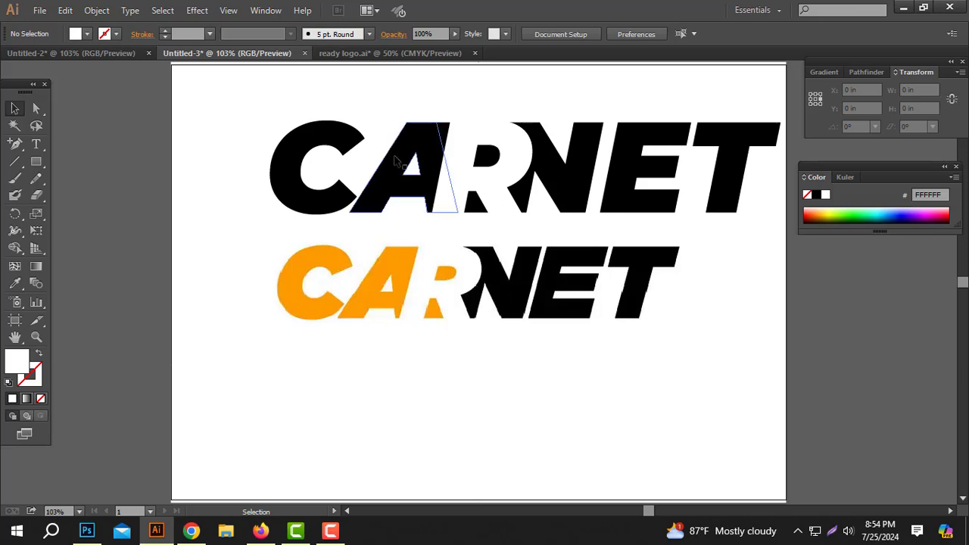
Step: Unite the A and the stretched N into a single shape with Pathfinder
{"action": "left_click", "coordinate": [401, 167]}
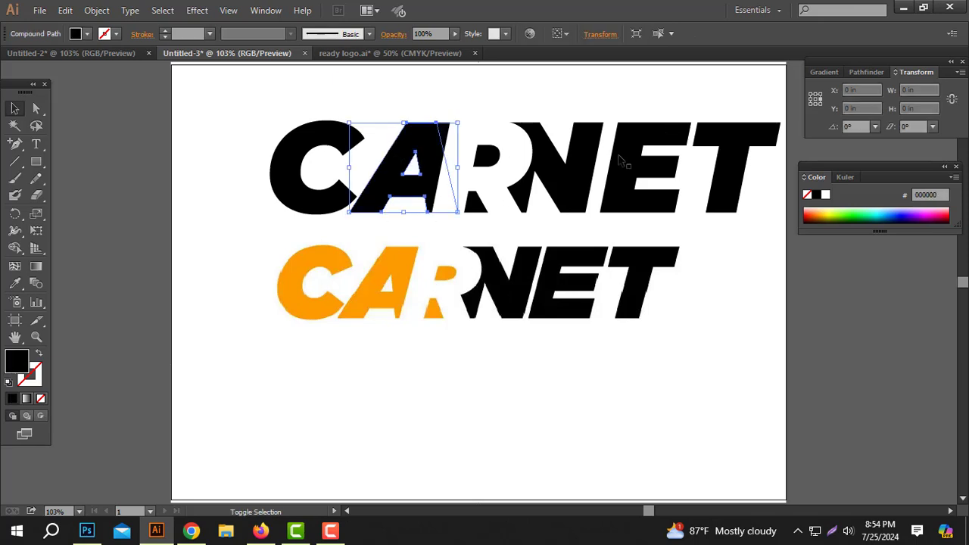
{"action": "left_click", "coordinate": [867, 72]}
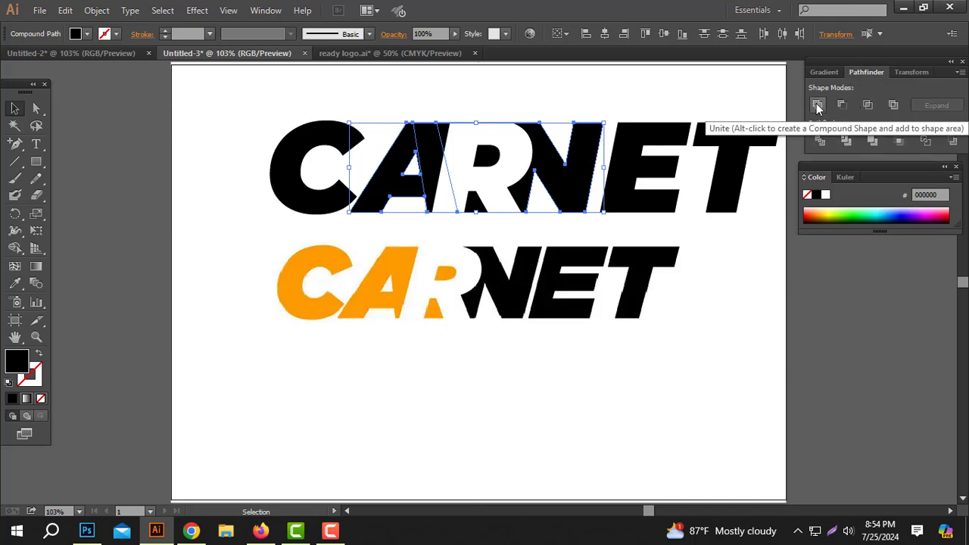
{"action": "left_click", "coordinate": [817, 106]}
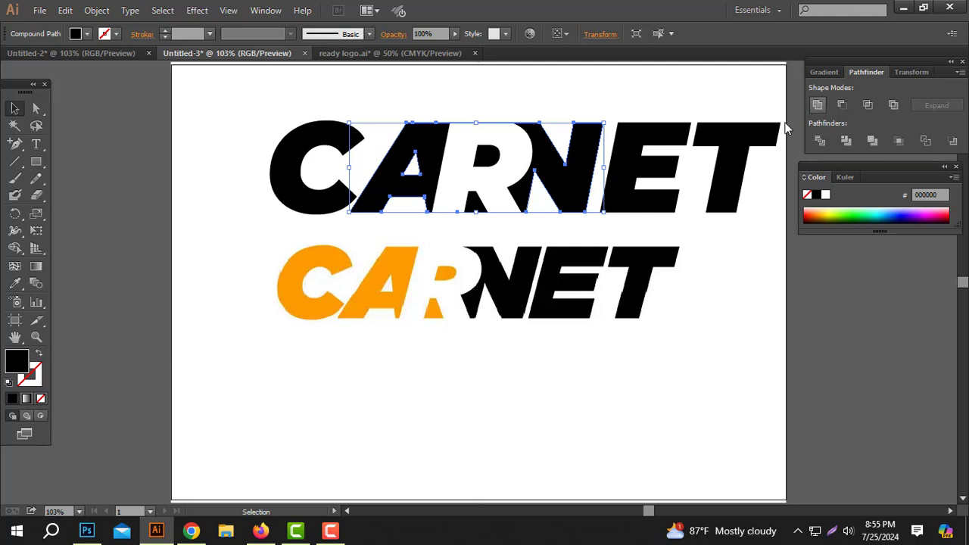
{"action": "left_click_drag", "start_coordinate": [572, 237], "coordinate": [406, 126]}
{"action": "left_click", "coordinate": [493, 102]}
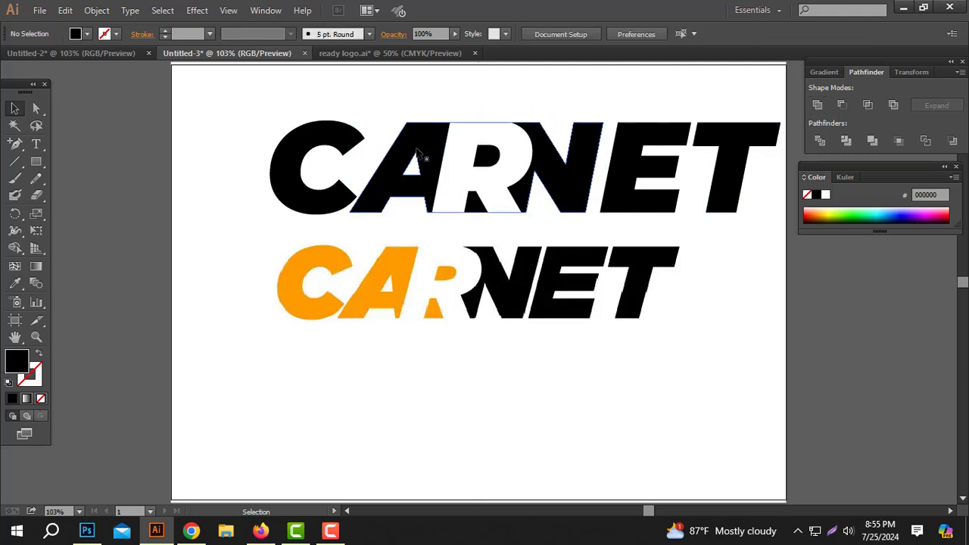
Step: Cut the white R out of the combined A and N shape with Pathfinder's Minus Front
{"action": "left_click", "coordinate": [417, 149]}
{"action": "left_click", "coordinate": [514, 155], "text": "shift"}
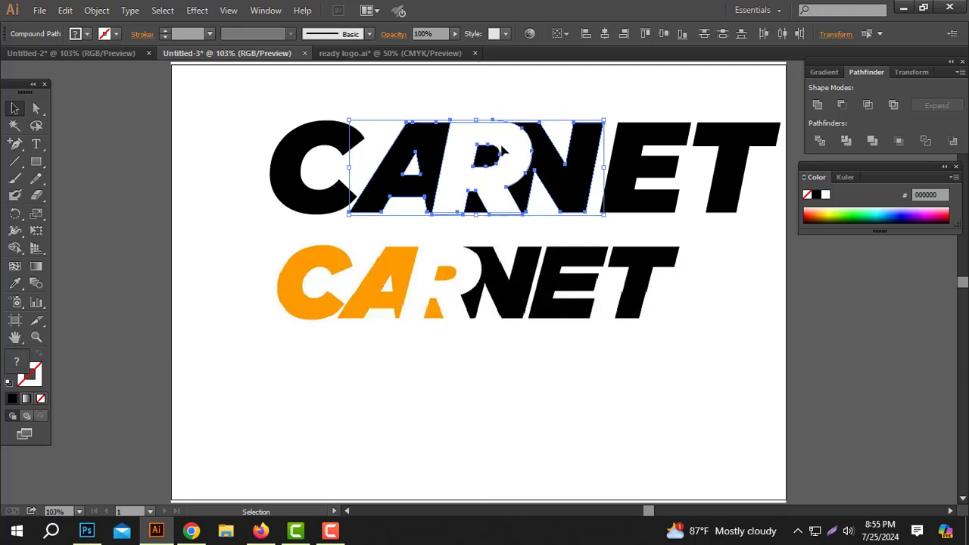
{"action": "left_click", "coordinate": [843, 105]}
{"action": "left_click", "coordinate": [458, 95]}
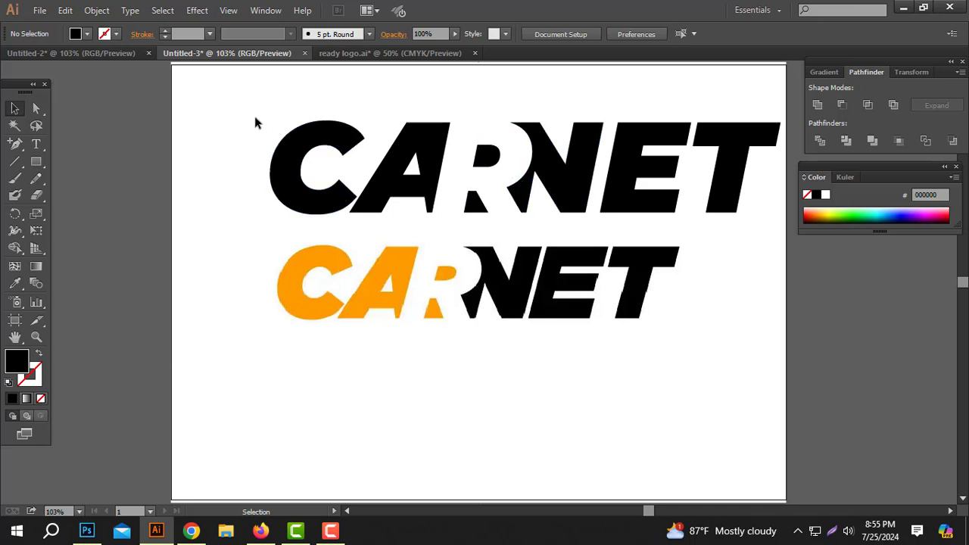
Step: Nudge the E and T together to the left, closer to the N
{"action": "left_click_drag", "start_coordinate": [712, 202], "coordinate": [750, 216]}
{"action": "key", "text": "Left"}
{"action": "key", "text": "Left"}
{"action": "key", "text": "Left"}
{"action": "key", "text": "Left"}
{"action": "key", "text": "Left"}
{"action": "key", "text": "Left"}
{"action": "key", "text": "Left"}
{"action": "key", "text": "Left"}
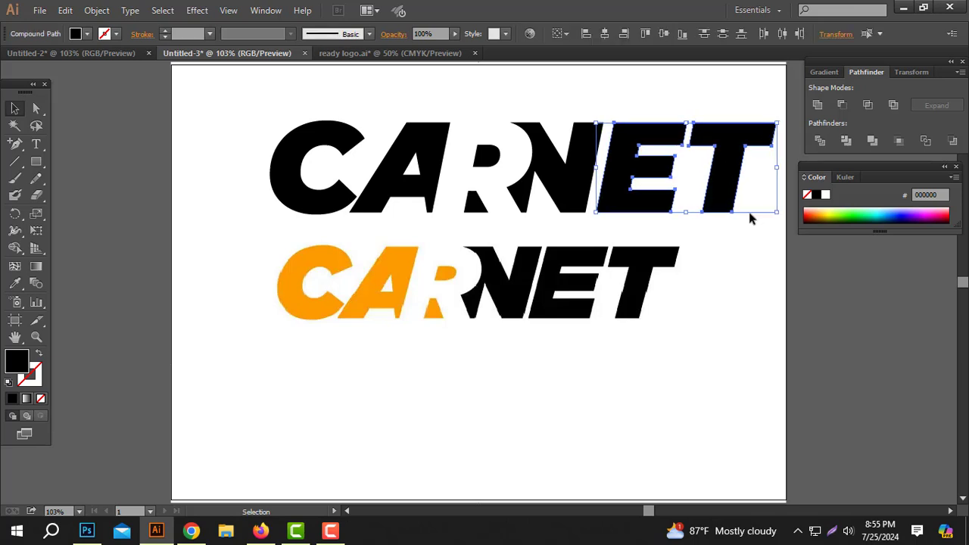
Step: Ungroup the cut A, R and N pieces so each can be selected separately
{"action": "scroll", "coordinate": [748, 214], "scroll_direction": "up", "scroll_amount": 1}
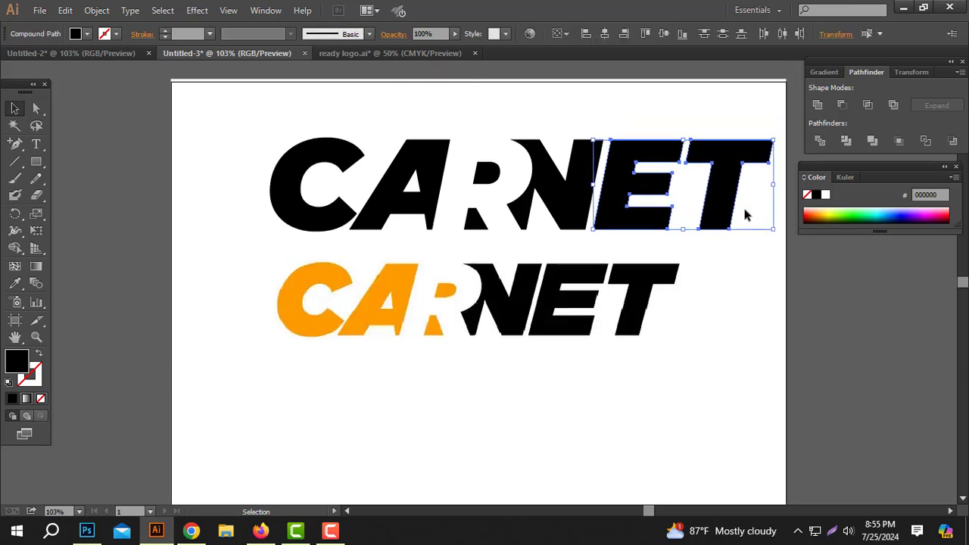
{"action": "left_click", "coordinate": [432, 111]}
{"action": "left_click_drag", "start_coordinate": [447, 197], "coordinate": [466, 248]}
{"action": "right_click", "coordinate": [478, 174]}
{"action": "left_click", "coordinate": [425, 292]}
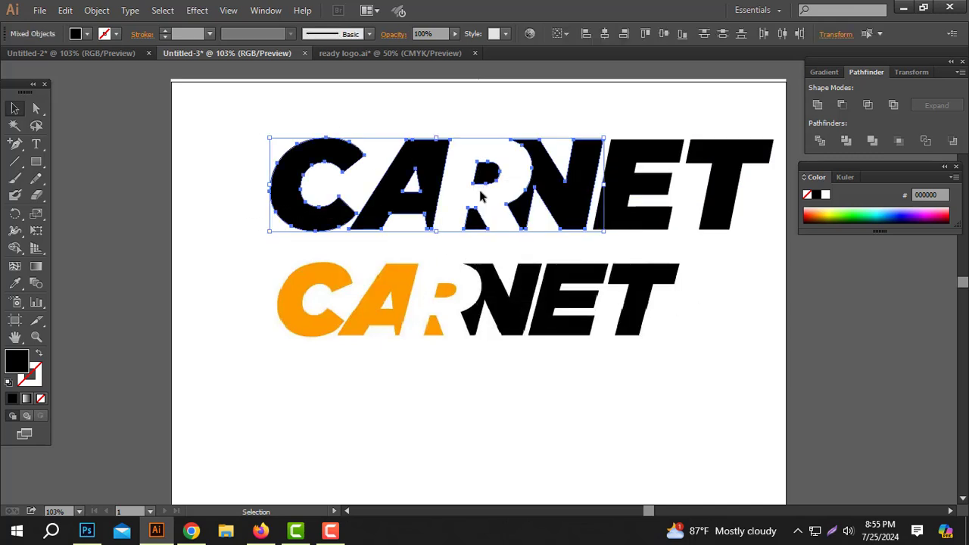
{"action": "left_click", "coordinate": [480, 190]}
{"action": "right_click", "coordinate": [489, 173]}
{"action": "left_click", "coordinate": [522, 258]}
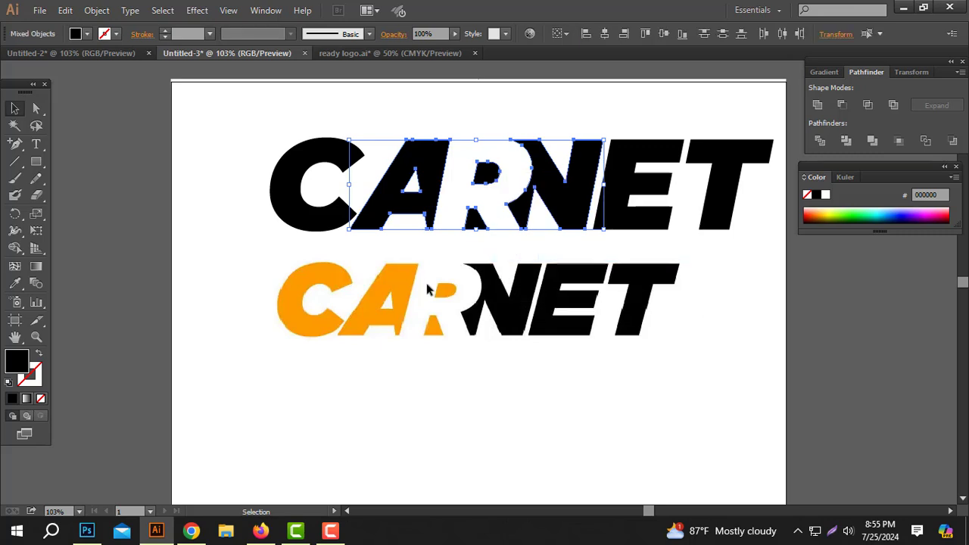
Step: Color the C, A and the two inner R pieces with the reference logo's orange using the Eyedropper
{"action": "left_click_drag", "start_coordinate": [171, 106], "coordinate": [477, 235]}
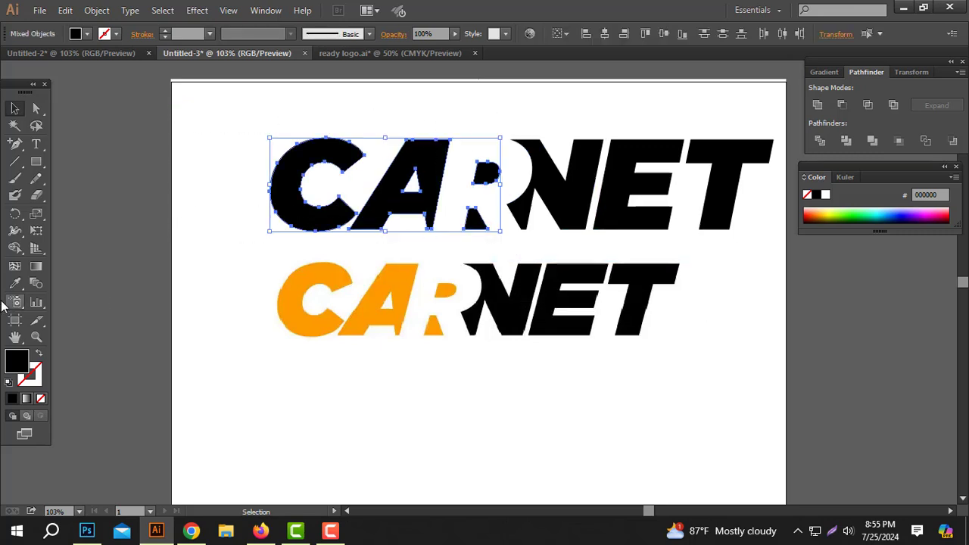
{"action": "left_click", "coordinate": [14, 283]}
{"action": "left_click", "coordinate": [322, 273]}
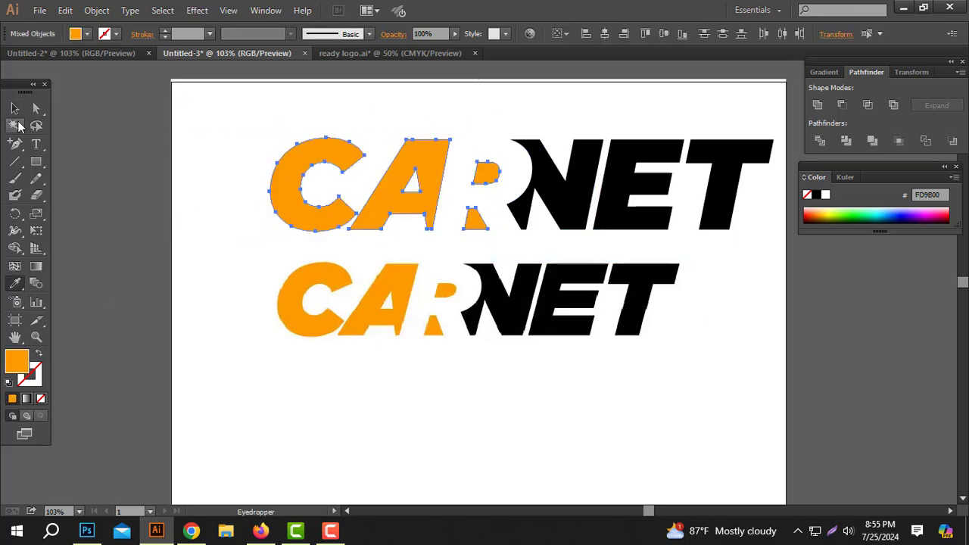
{"action": "left_click", "coordinate": [14, 109]}
Step: Group all pieces of the recreated wordmark and move it left and slightly down, centering it above the reference logo
{"action": "left_click", "coordinate": [560, 341]}
{"action": "left_click_drag", "start_coordinate": [787, 250], "coordinate": [218, 144]}
{"action": "right_click", "coordinate": [537, 176]}
{"action": "left_click", "coordinate": [581, 243]}
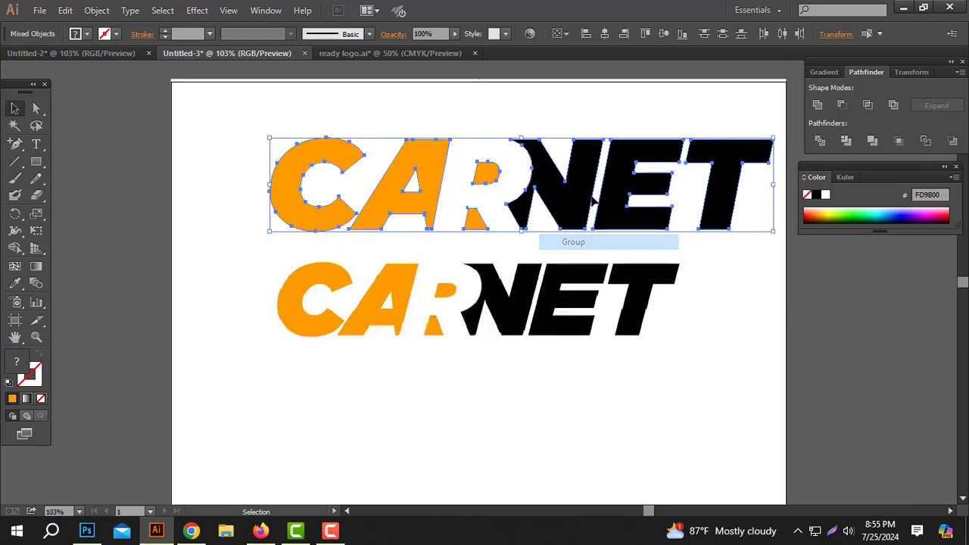
{"action": "left_click_drag", "start_coordinate": [590, 193], "coordinate": [551, 199]}
{"action": "left_click", "coordinate": [543, 351]}
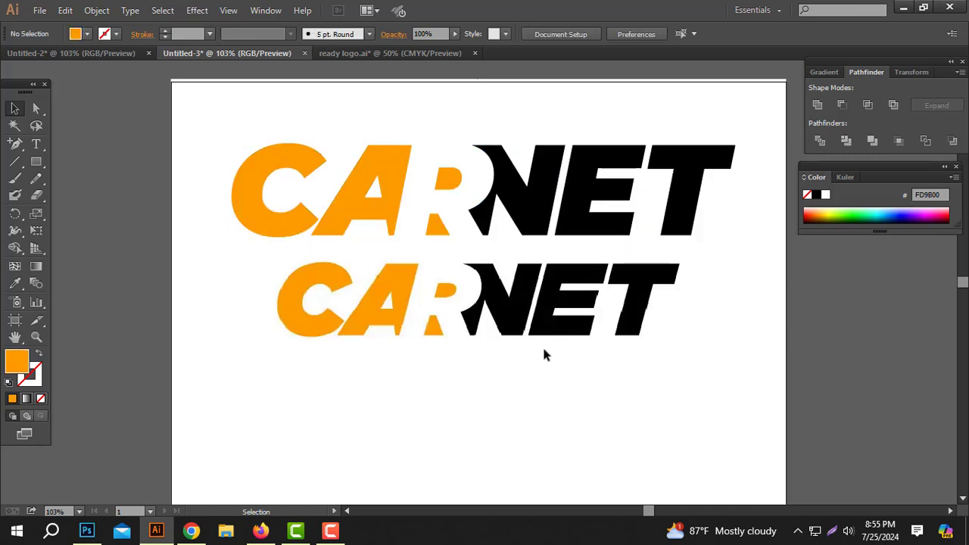